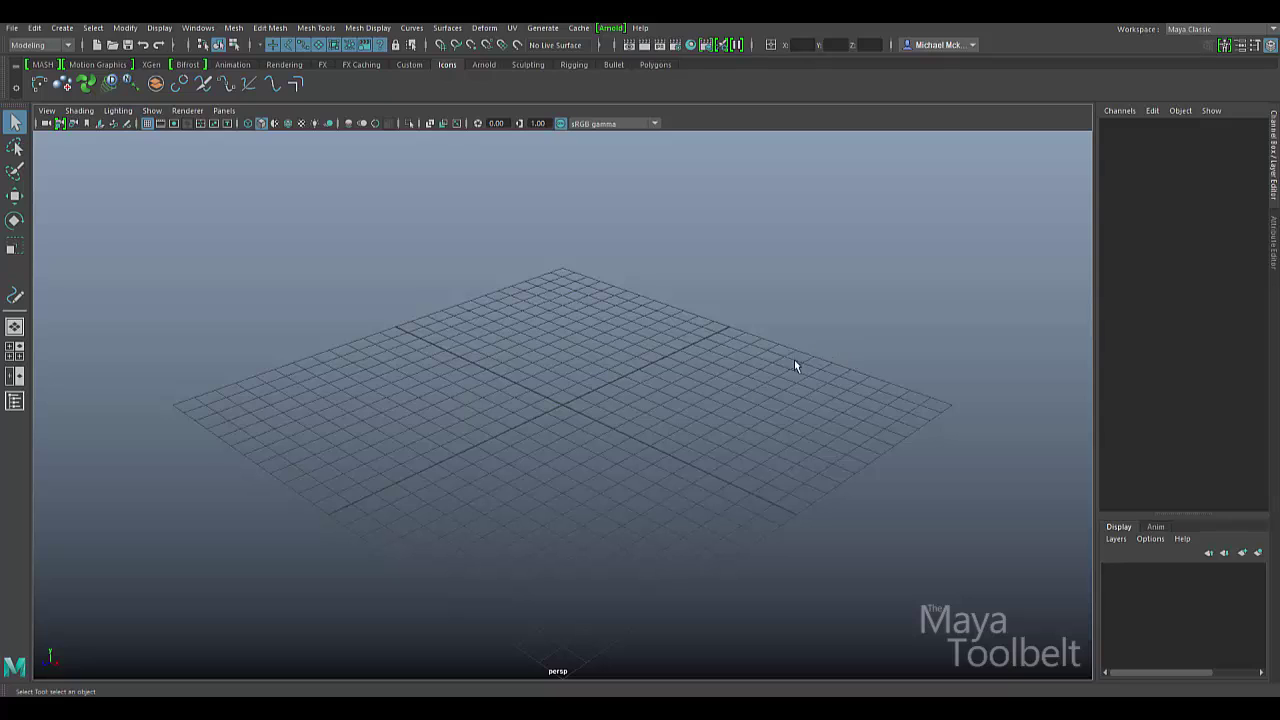
# Look at the options of the Modify section's Smooth command for curves and close them without applying.
pyautogui.click(418, 29)
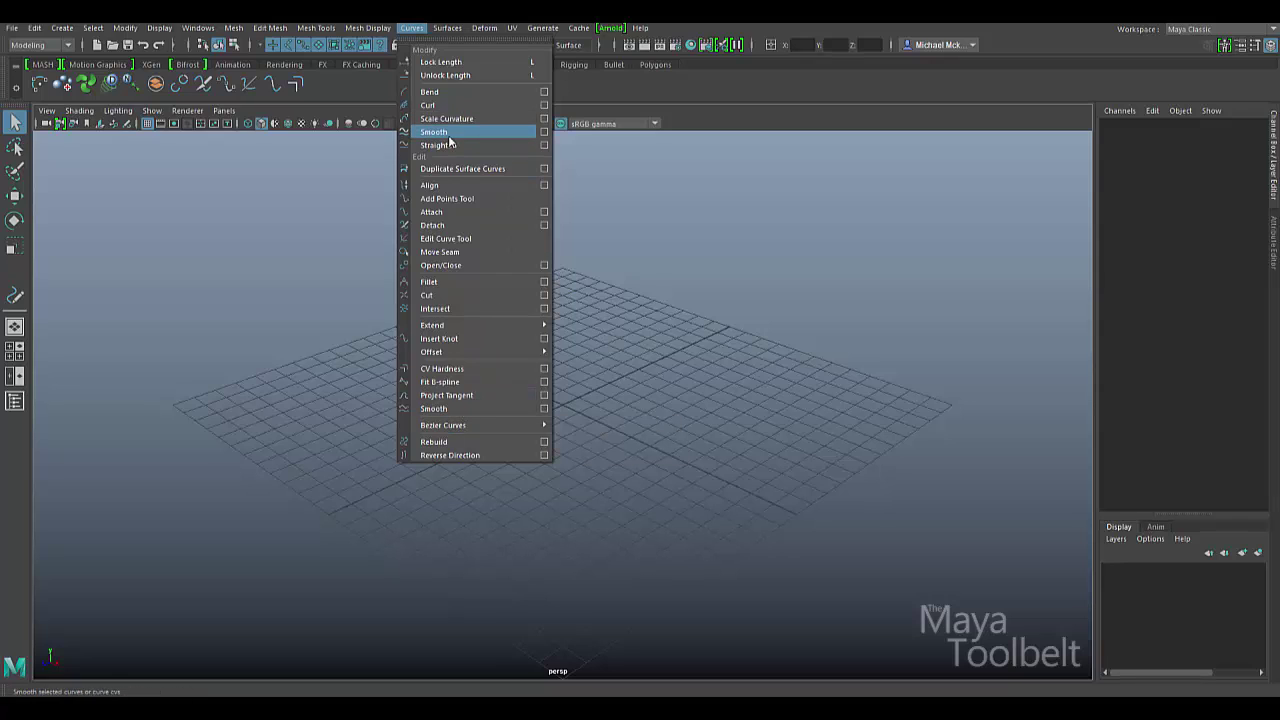
pyautogui.click(544, 132)
pyautogui.moveTo(537, 250); pyautogui.dragTo(503, 200)
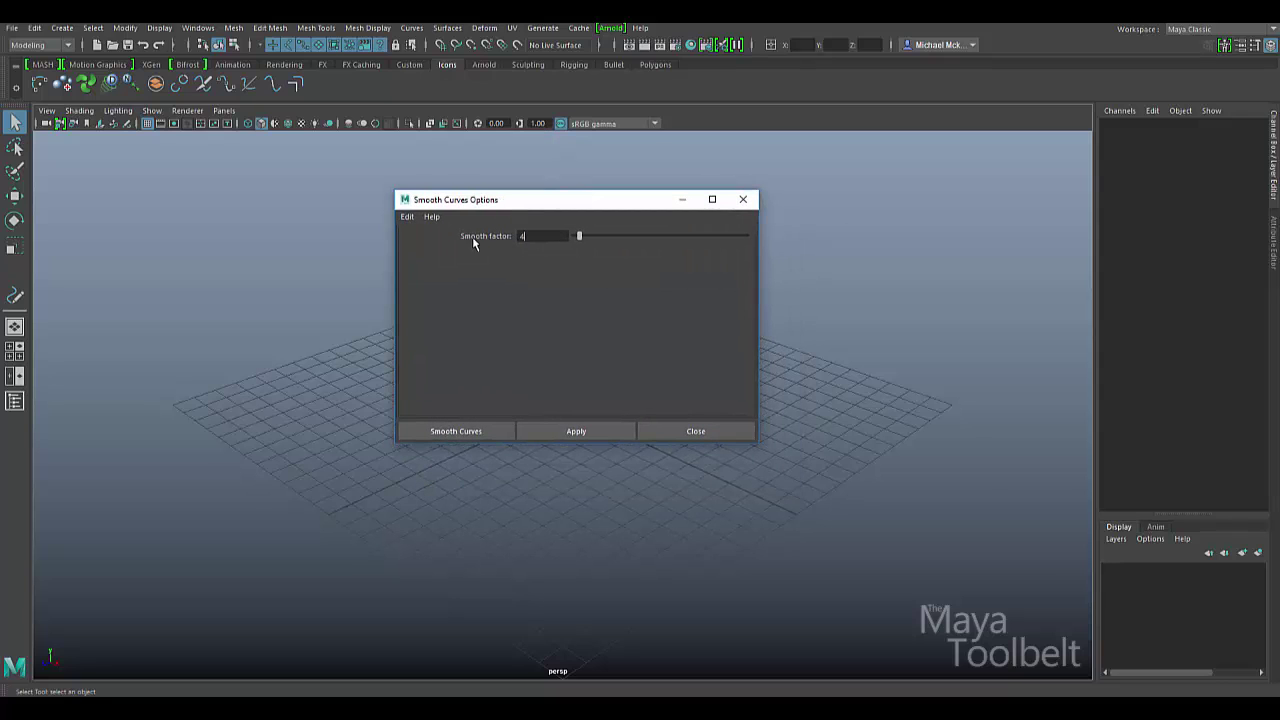
pyautogui.moveTo(579, 236); pyautogui.dragTo(624, 237)
pyautogui.click(686, 438)
# Look at the options of the Edit section's Smooth command for curves and close them without applying.
pyautogui.click(412, 27)
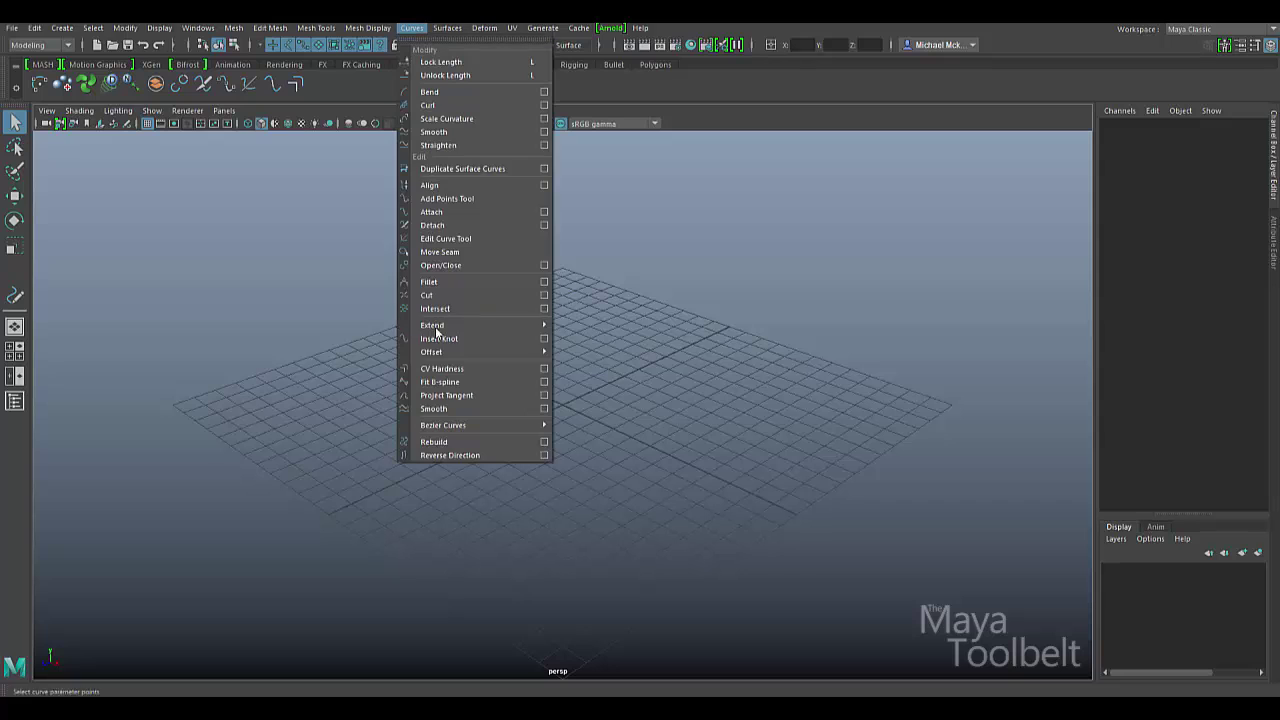
pyautogui.click(543, 410)
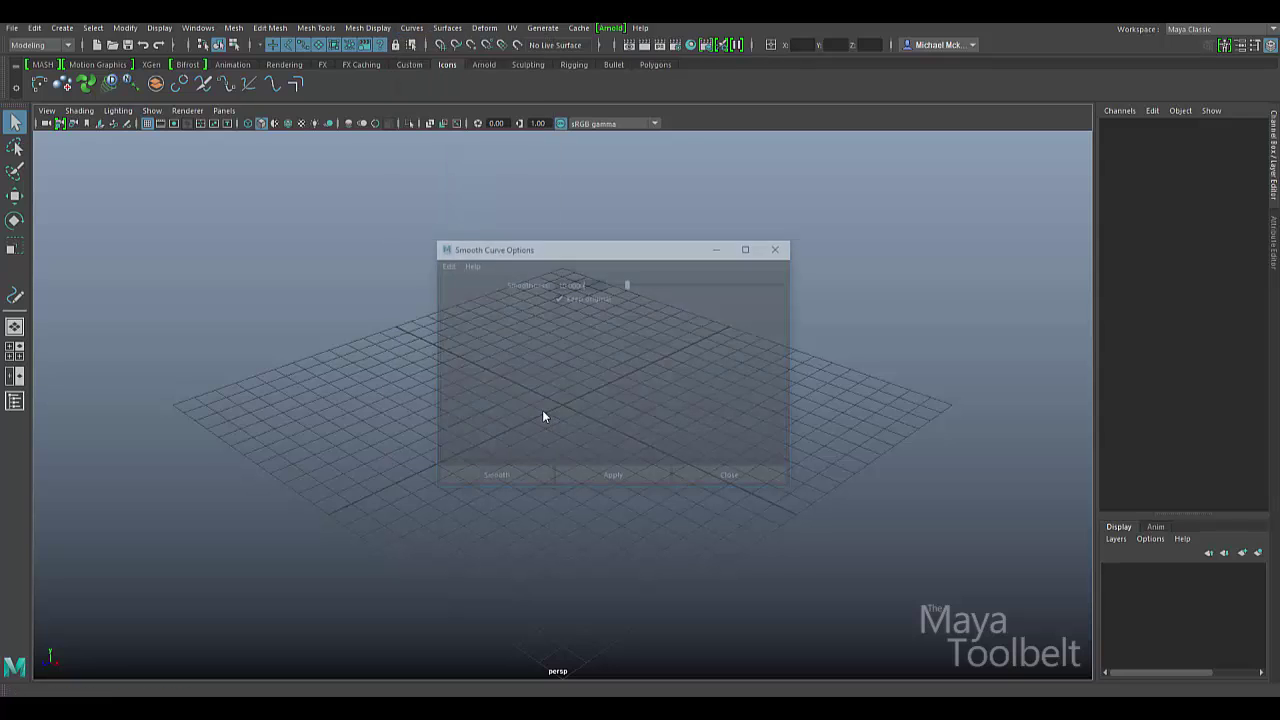
pyautogui.moveTo(680, 291); pyautogui.dragTo(661, 286)
pyautogui.click(762, 478)
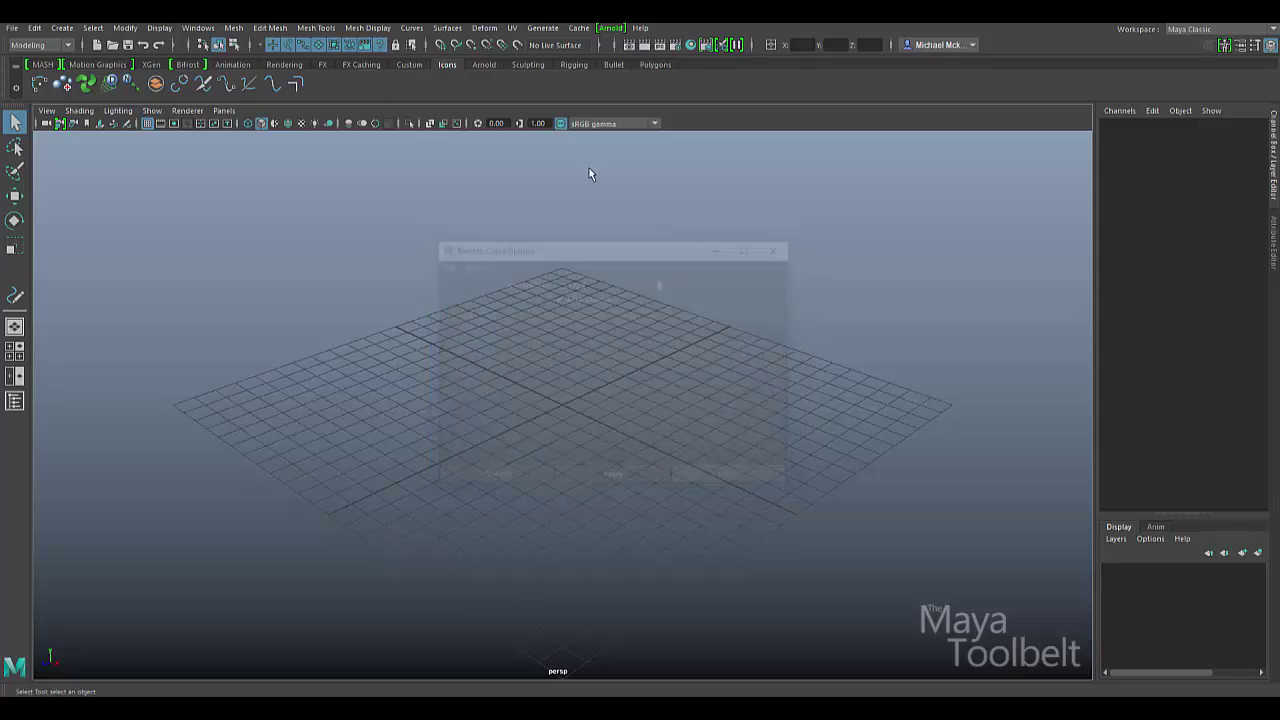
pyautogui.click(412, 30)
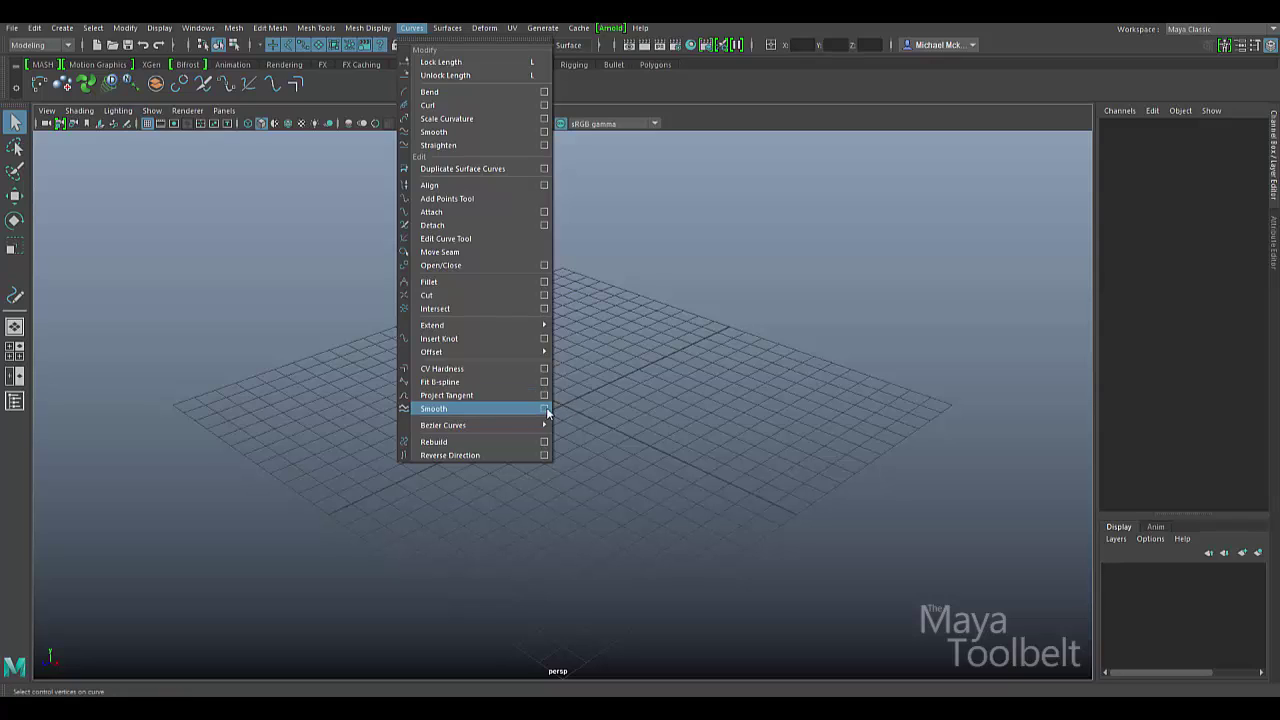
pyautogui.click(435, 410)
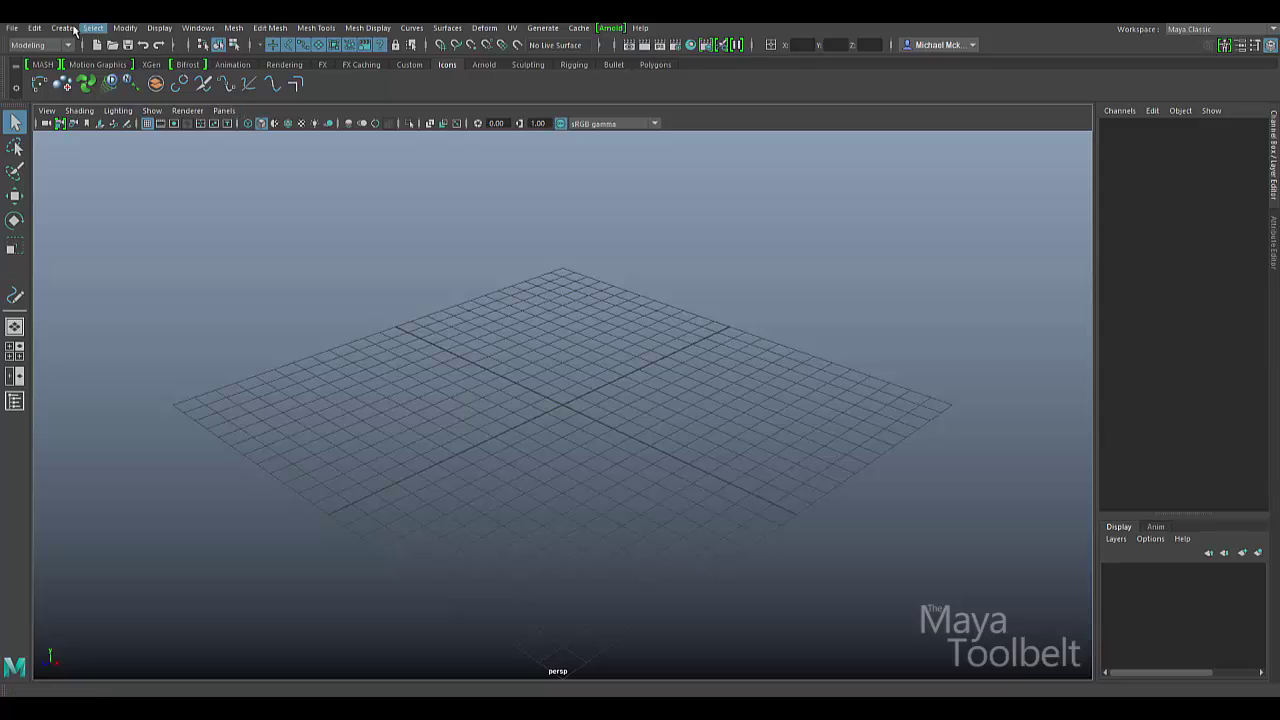
# Draw one long winding, looping freehand curve across and beyond the grid with the Pencil Curve Tool, then activate the Move tool.
pyautogui.keyDown('alt'); pyautogui.moveTo(602, 390); pyautogui.dragTo(580, 483); pyautogui.keyUp('alt')
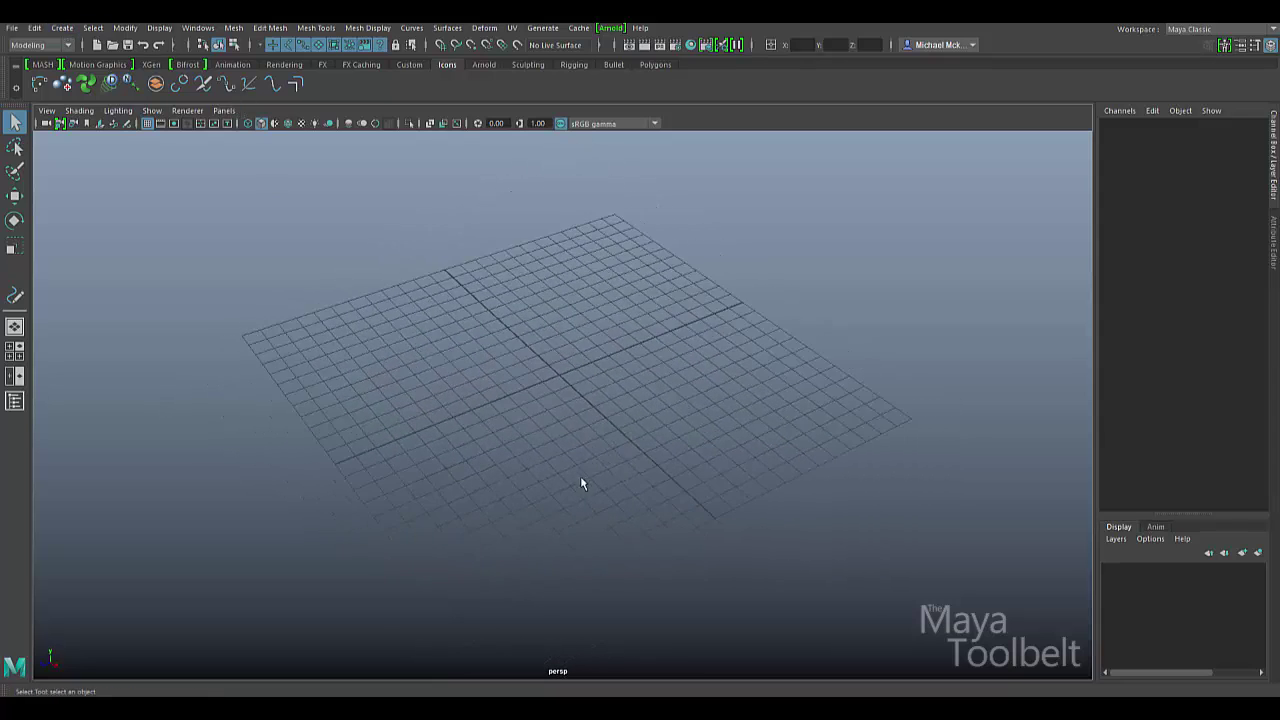
pyautogui.click(62, 27)
pyautogui.moveTo(138, 129)
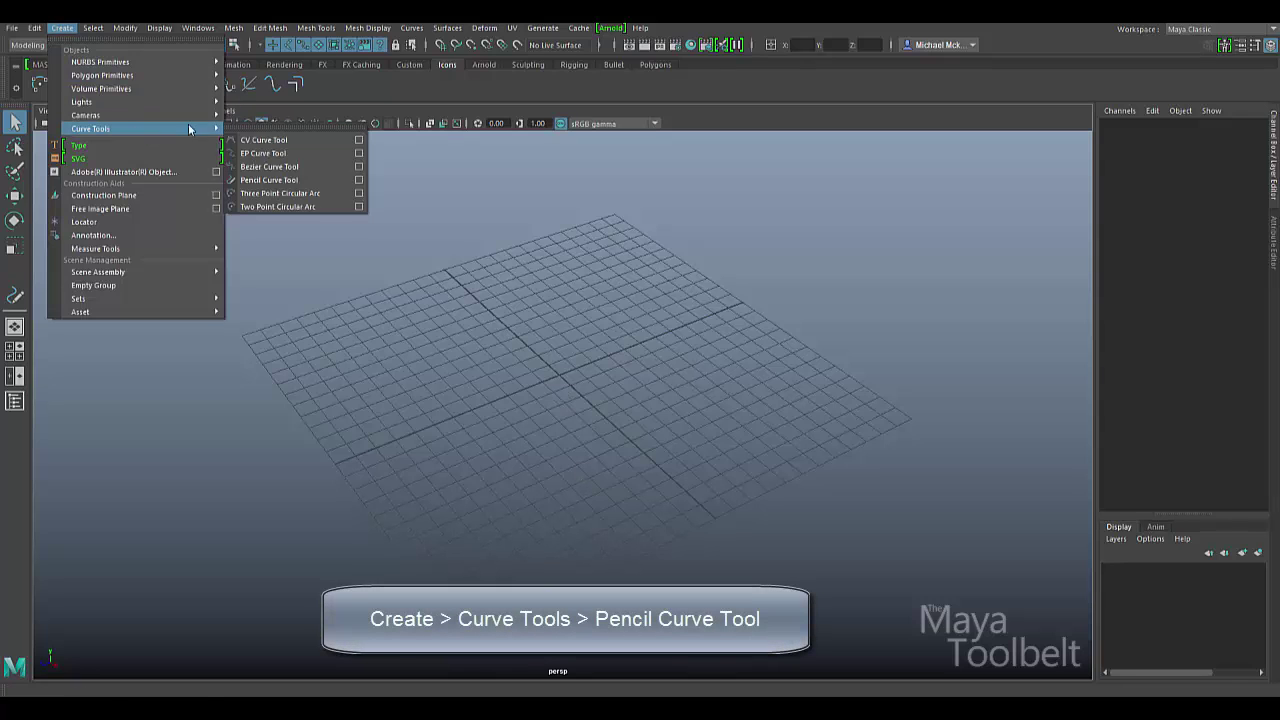
pyautogui.click(287, 181)
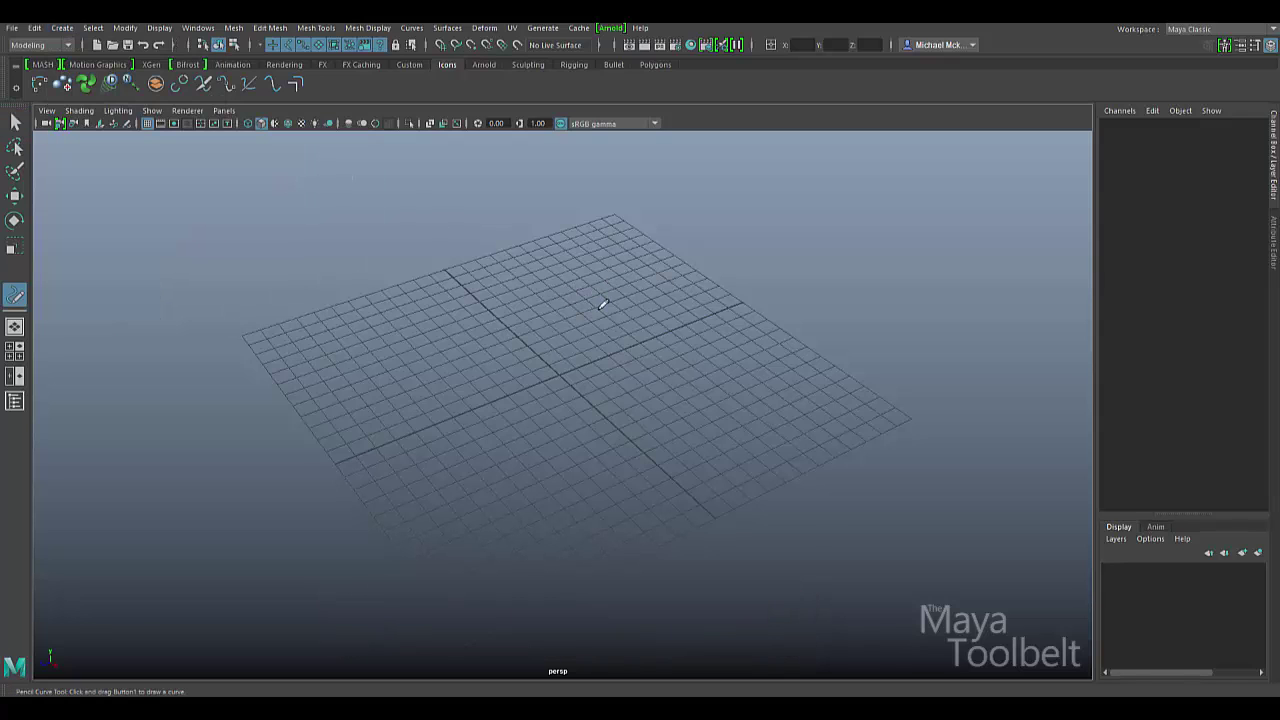
pyautogui.moveTo(285, 363)
pyautogui.mouseDown()
pyautogui.moveTo(349, 302)
pyautogui.moveTo(756, 341)
pyautogui.moveTo(457, 446)
pyautogui.moveTo(626, 488)
pyautogui.mouseUp()
pyautogui.moveTo(794, 416)
pyautogui.mouseDown()
pyautogui.moveTo(686, 234)
pyautogui.moveTo(640, 274)
pyautogui.mouseUp()
pyautogui.keyDown('alt'); pyautogui.moveTo(836, 322); pyautogui.dragTo(700, 380); pyautogui.keyUp('alt')
pyautogui.press('w')
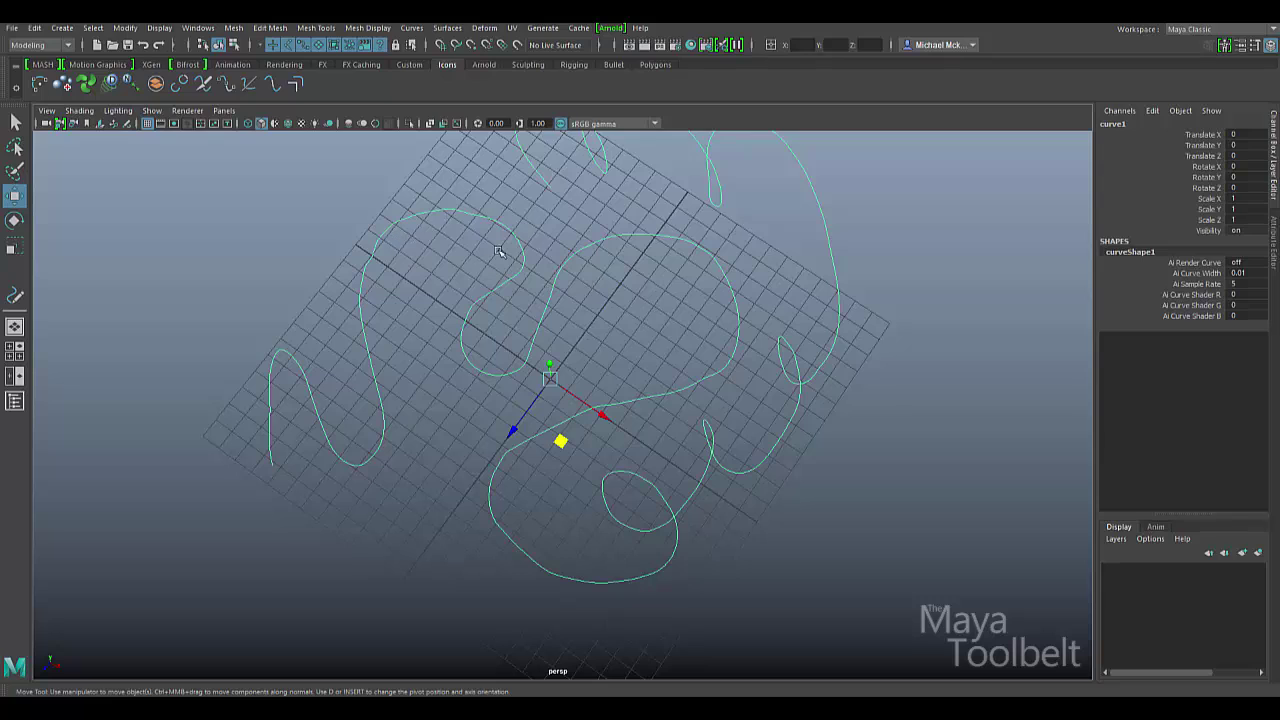
# Smooth the pencil curve with the Edit Smooth command, using smoothness 10 and Keep original off.
pyautogui.keyDown('alt'); pyautogui.moveTo(879, 342); pyautogui.dragTo(837, 334); pyautogui.keyUp('alt')
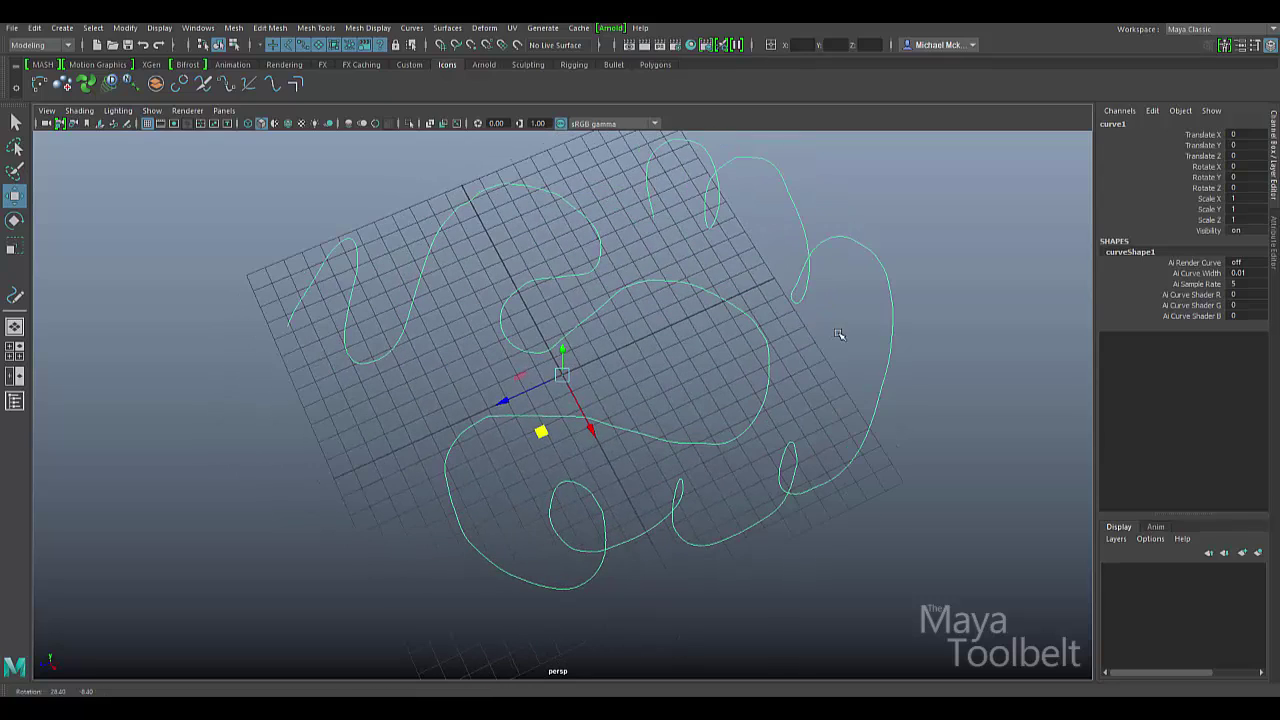
pyautogui.keyDown('alt'); pyautogui.moveTo(700, 376); pyautogui.dragTo(803, 381); pyautogui.keyUp('alt')
pyautogui.keyDown('alt'); pyautogui.moveTo(803, 381); pyautogui.dragTo(784, 401, button='middle'); pyautogui.keyUp('alt')
pyautogui.click(411, 28)
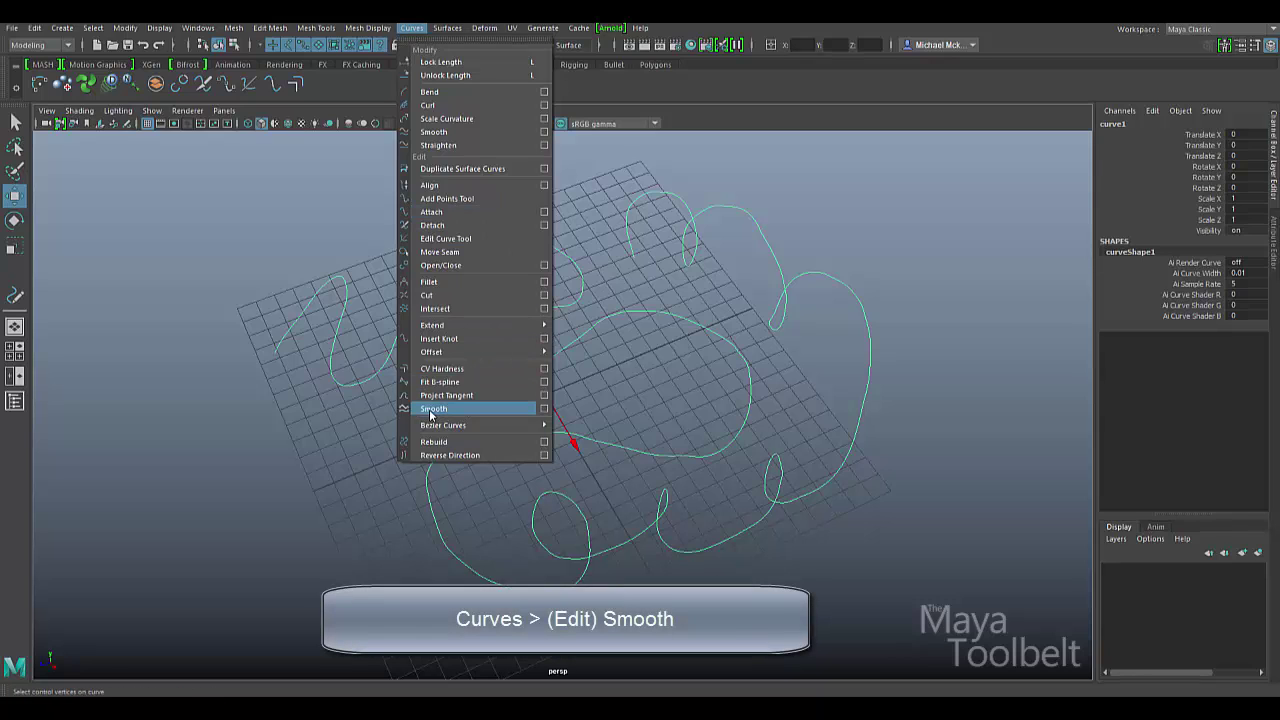
pyautogui.click(544, 409)
pyautogui.click(446, 265)
pyautogui.click(475, 290)
pyautogui.moveTo(546, 249); pyautogui.dragTo(819, 87)
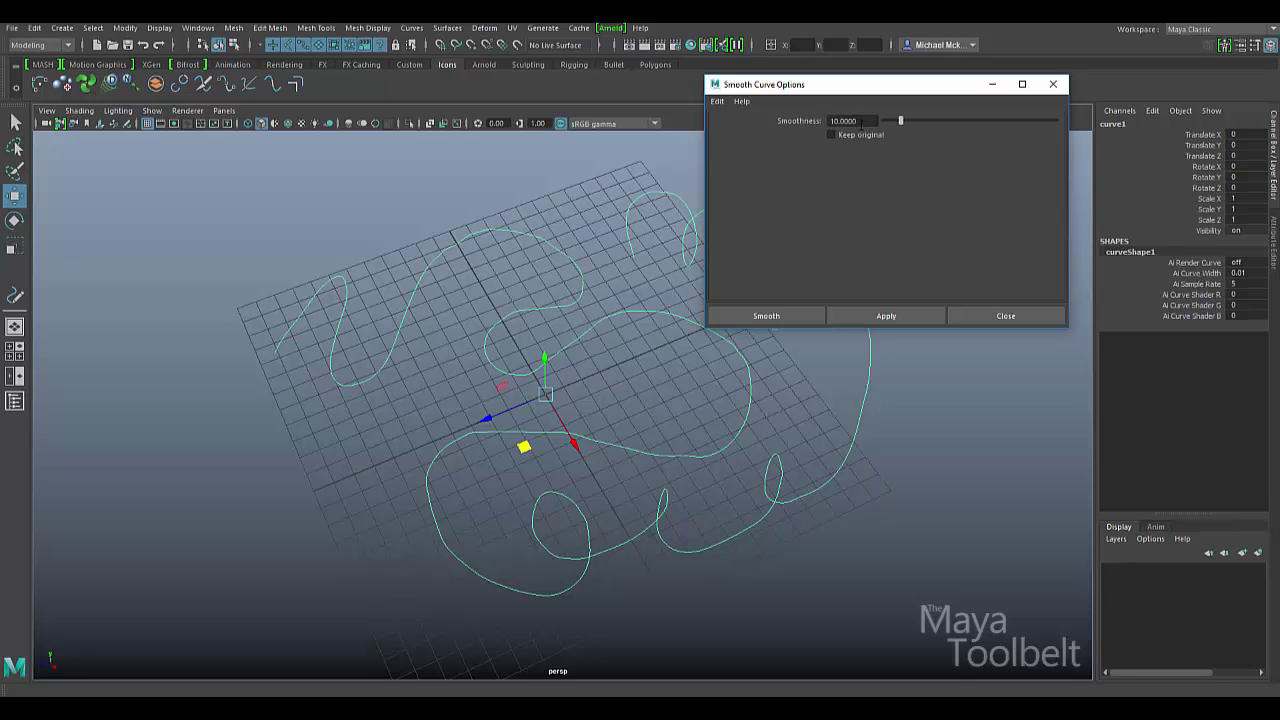
pyautogui.click(784, 316)
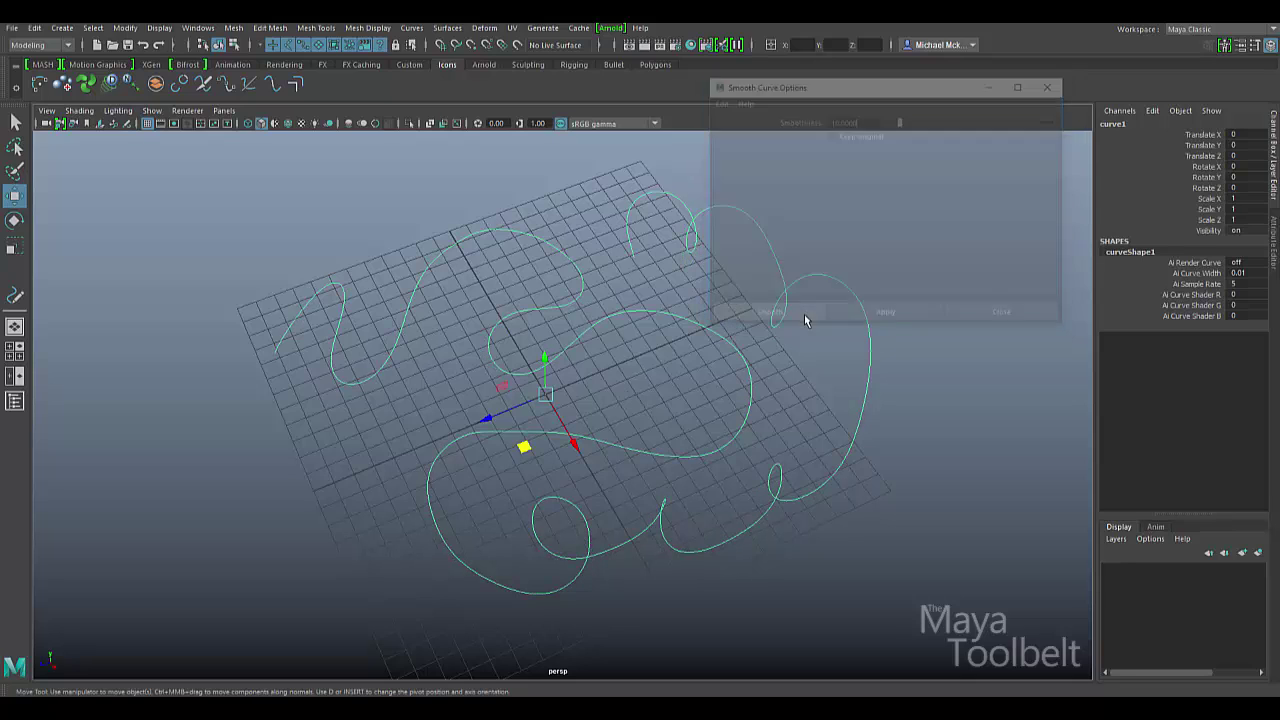
# Examine the smoothed curve's bends up close, comparing its rough and fine display smoothness.
pyautogui.keyDown('alt'); pyautogui.moveTo(803, 324); pyautogui.dragTo(841, 389); pyautogui.keyUp('alt')
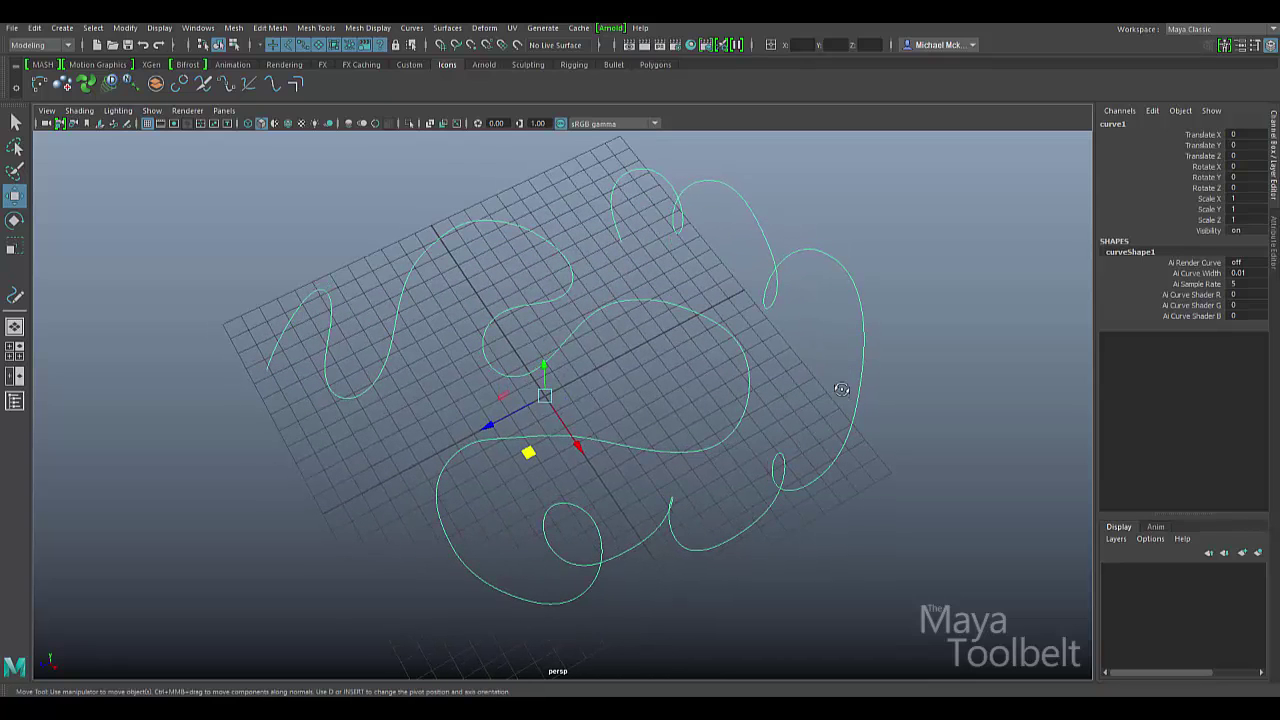
pyautogui.keyDown('alt'); pyautogui.moveTo(840, 391); pyautogui.dragTo(386, 349); pyautogui.keyUp('alt')
pyautogui.keyDown('alt'); pyautogui.moveTo(386, 349); pyautogui.dragTo(557, 436, button='middle'); pyautogui.keyUp('alt')
pyautogui.keyDown('alt'); pyautogui.moveTo(652, 446); pyautogui.dragTo(746, 403, button='right'); pyautogui.keyUp('alt')
pyautogui.keyDown('alt'); pyautogui.moveTo(588, 407); pyautogui.dragTo(574, 465, button='middle'); pyautogui.keyUp('alt')
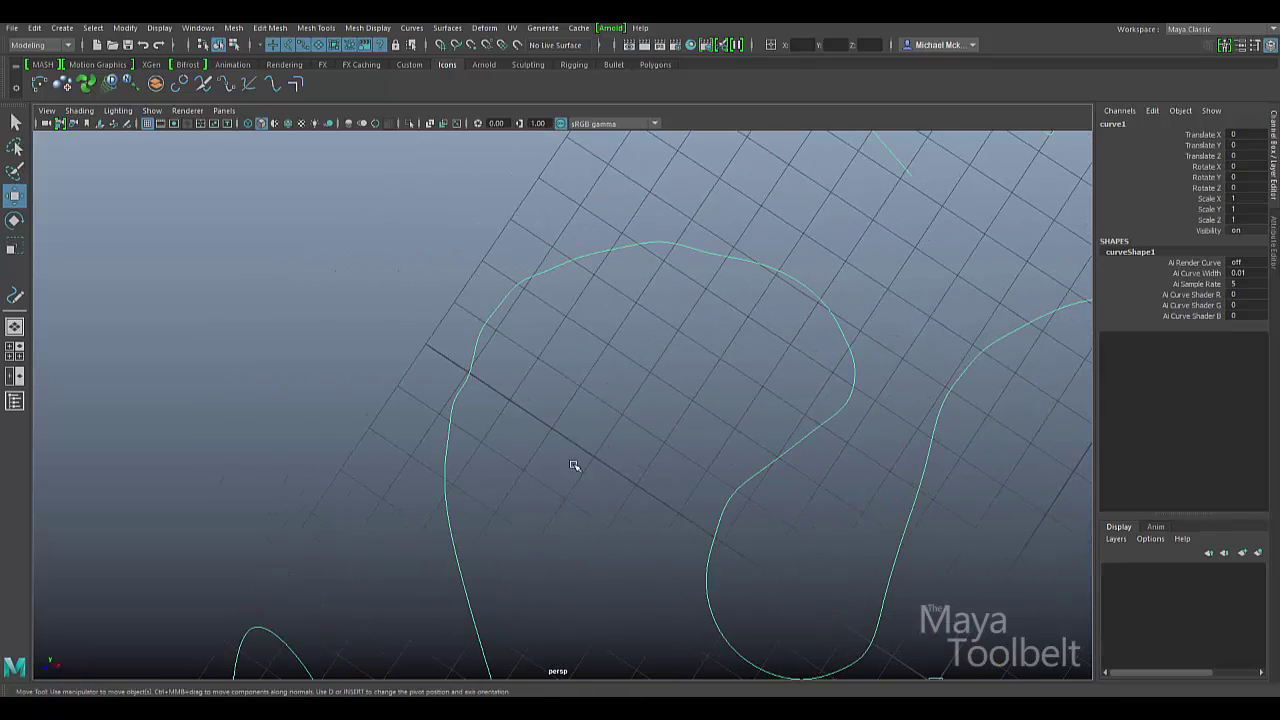
pyautogui.keyDown('alt'); pyautogui.moveTo(716, 249); pyautogui.dragTo(714, 323); pyautogui.keyUp('alt')
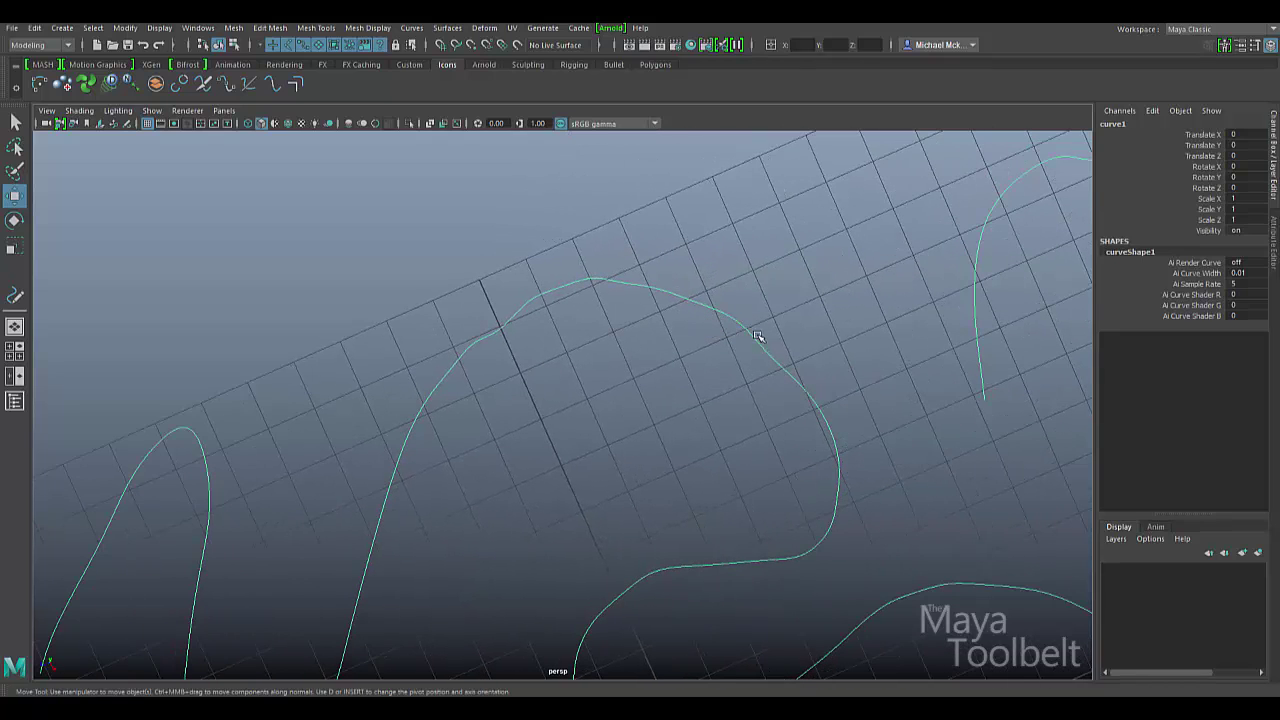
pyautogui.hotkey('ctrl', 'z')
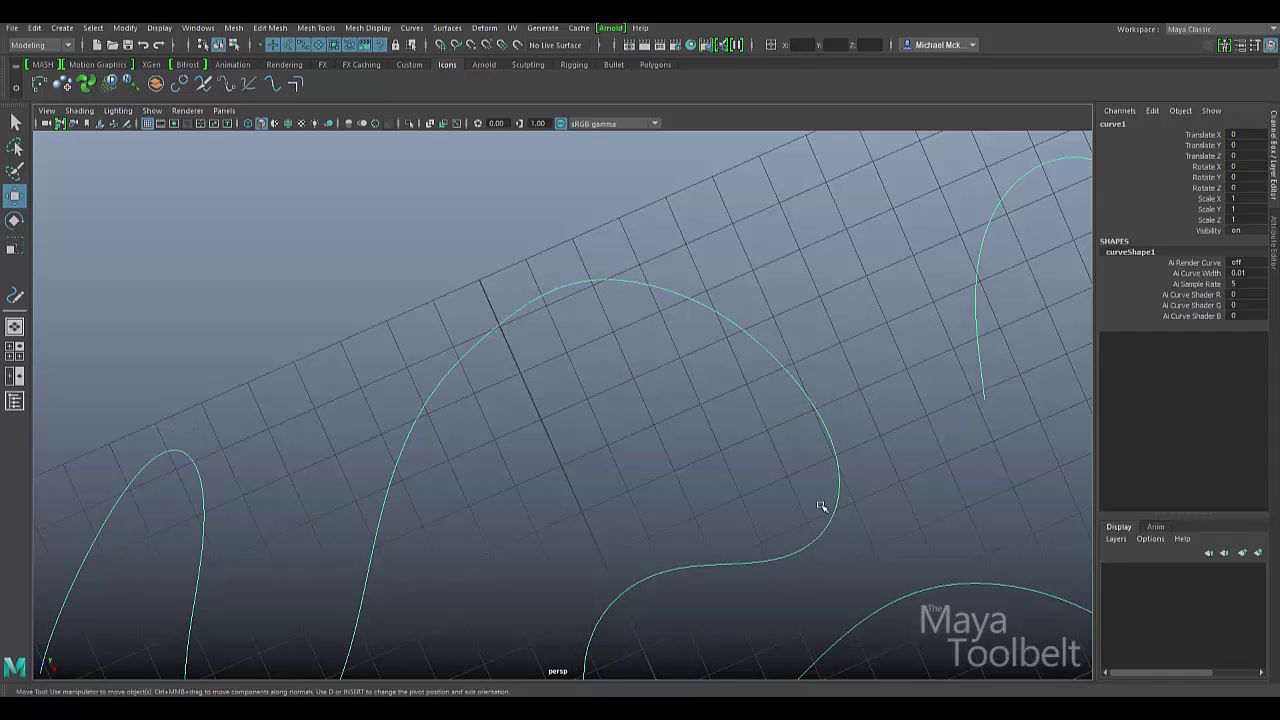
pyautogui.press('1')
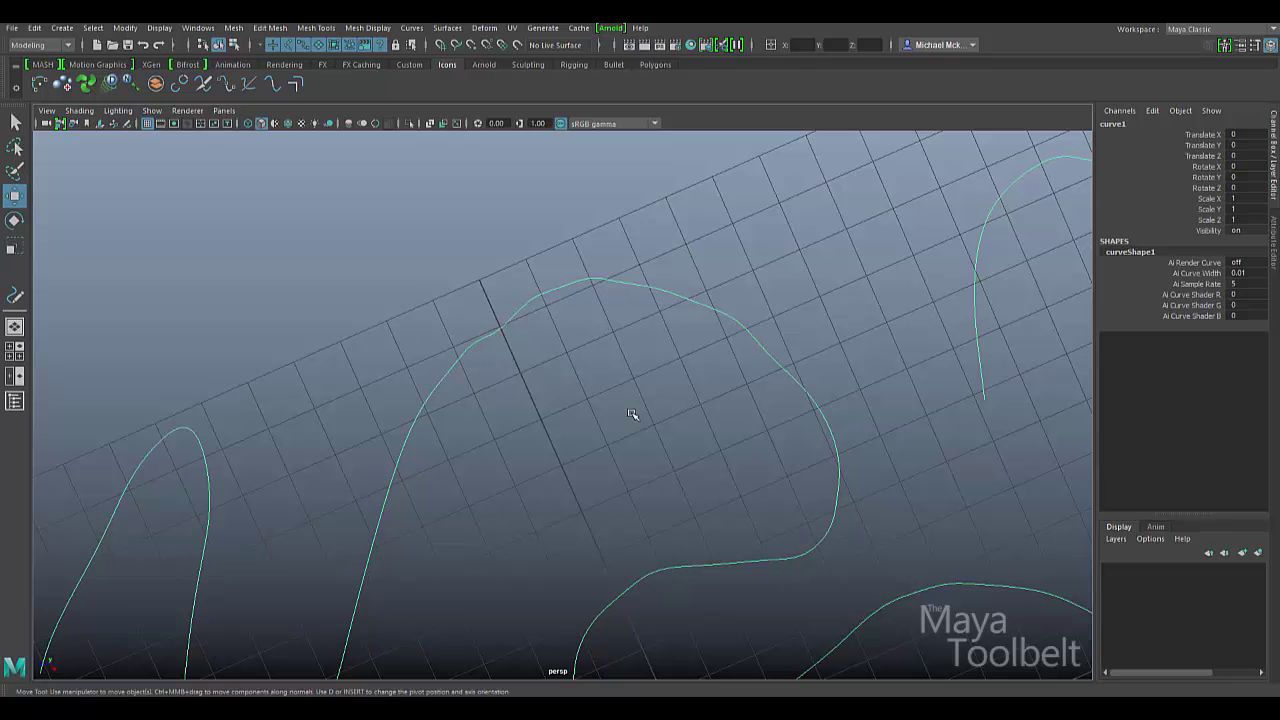
pyautogui.press('3')
pyautogui.keyDown('alt'); pyautogui.moveTo(779, 437); pyautogui.dragTo(606, 403); pyautogui.keyUp('alt')
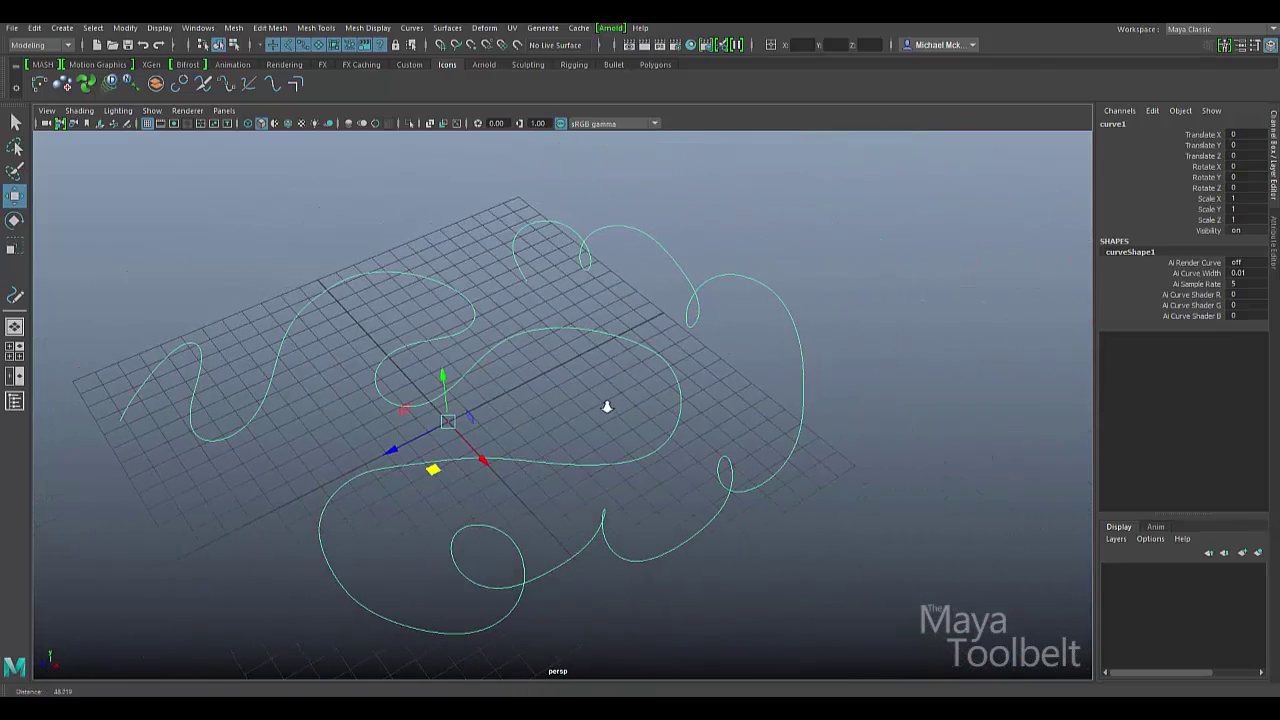
# Undo the smoothing of the pencil curve.
pyautogui.keyDown('alt'); pyautogui.moveTo(723, 420); pyautogui.dragTo(724, 429); pyautogui.keyUp('alt')
pyautogui.keyDown('alt'); pyautogui.moveTo(823, 431); pyautogui.dragTo(838, 396); pyautogui.keyUp('alt')
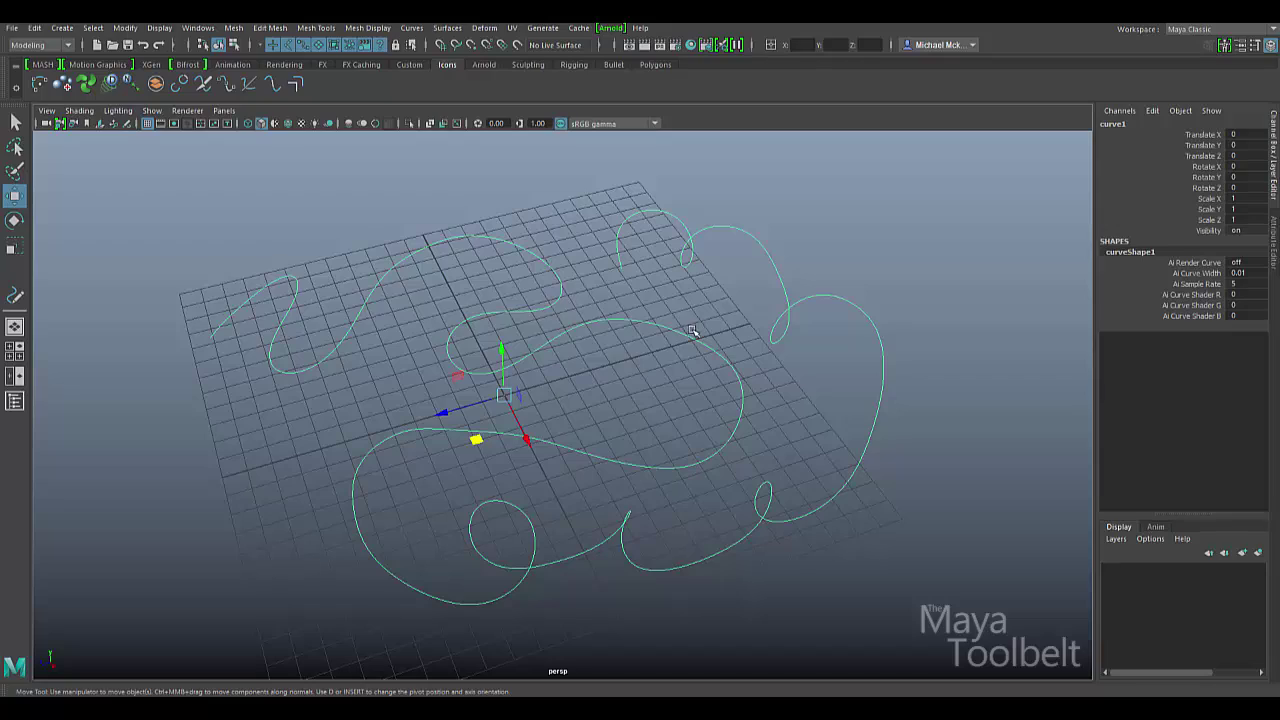
pyautogui.keyDown('alt'); pyautogui.moveTo(735, 360); pyautogui.dragTo(767, 352); pyautogui.keyUp('alt')
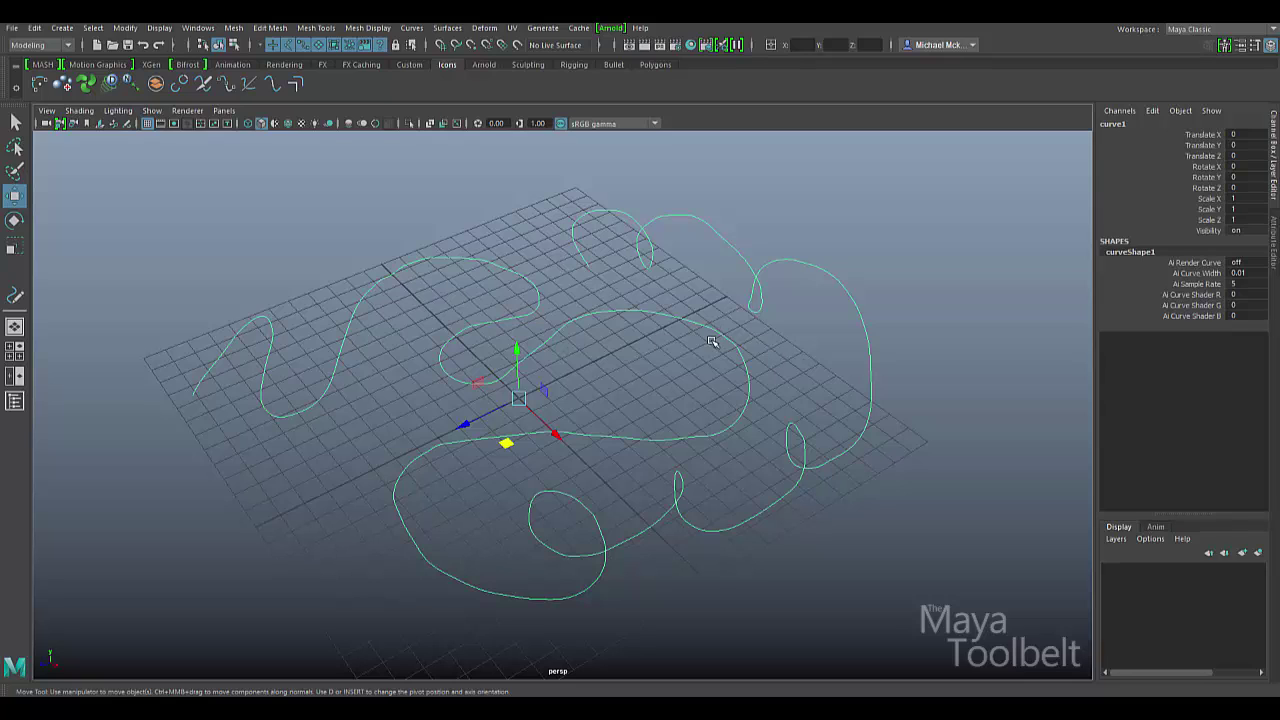
# Smooth the pencil curve with the Edit Smooth command, using smoothness 10 and Keep original on.
pyautogui.click(413, 28)
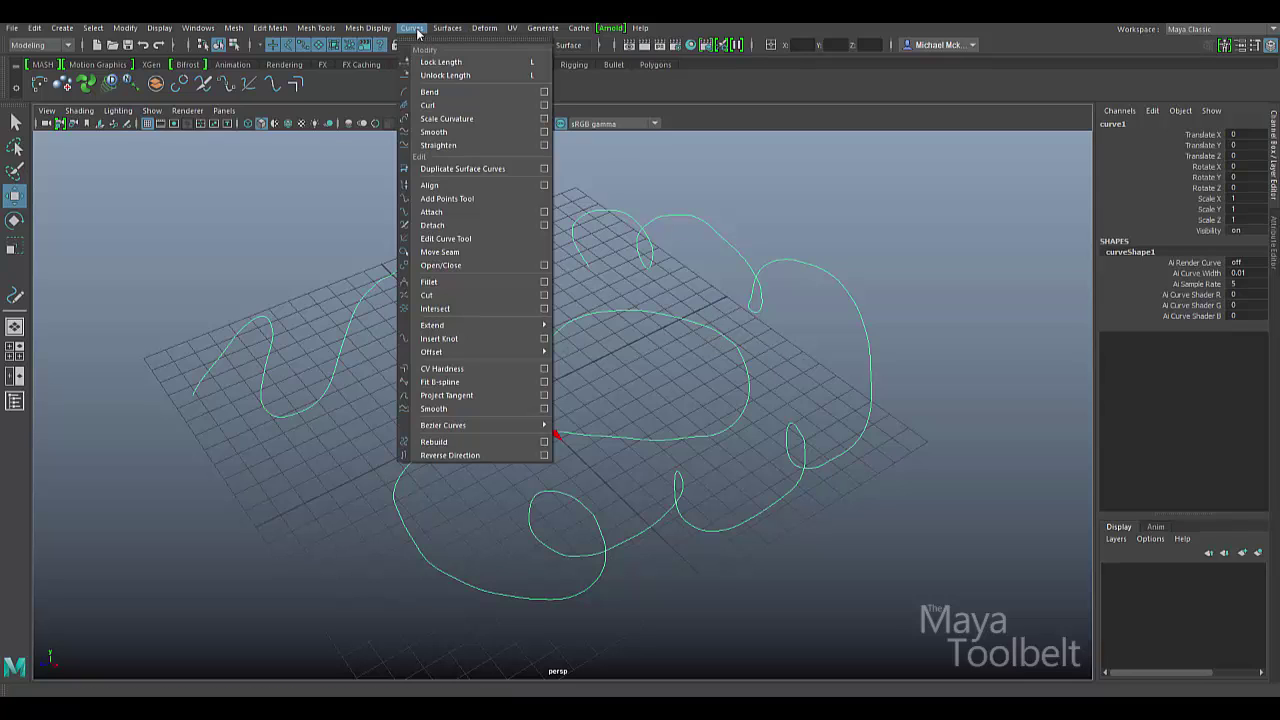
pyautogui.click(545, 410)
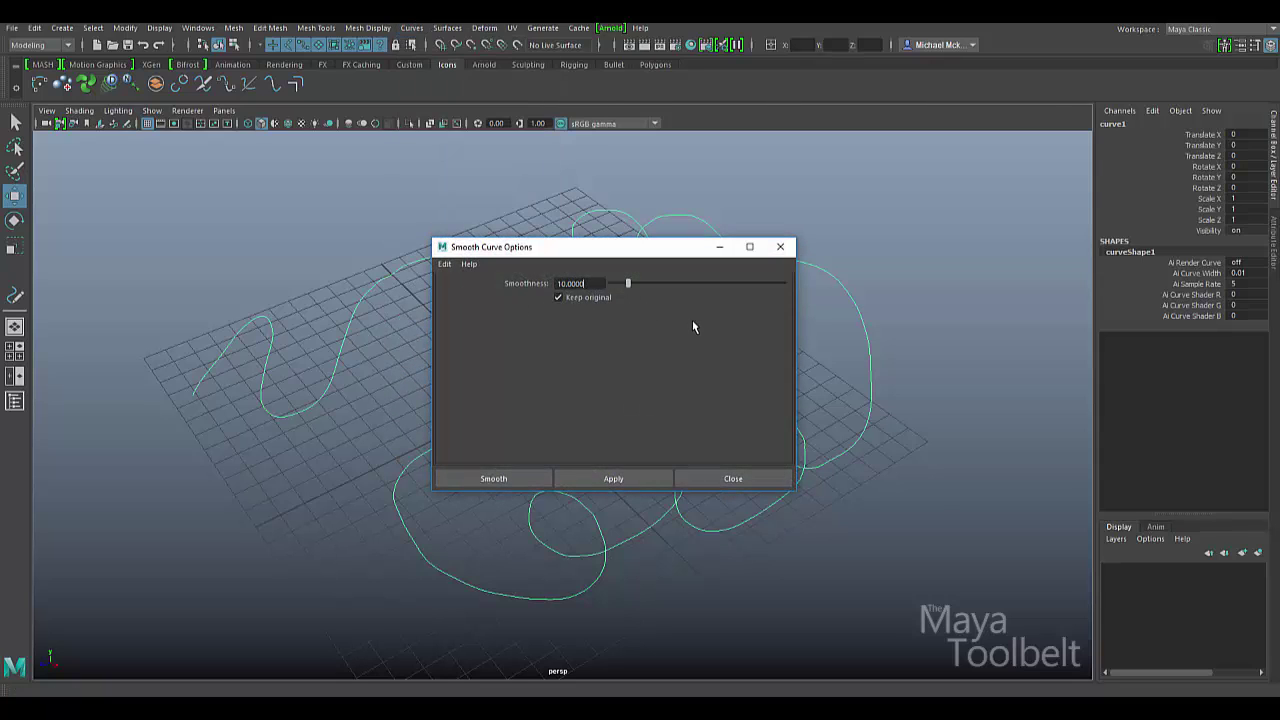
pyautogui.moveTo(651, 251); pyautogui.dragTo(911, 177)
pyautogui.moveTo(973, 151); pyautogui.dragTo(932, 52)
pyautogui.click(614, 349)
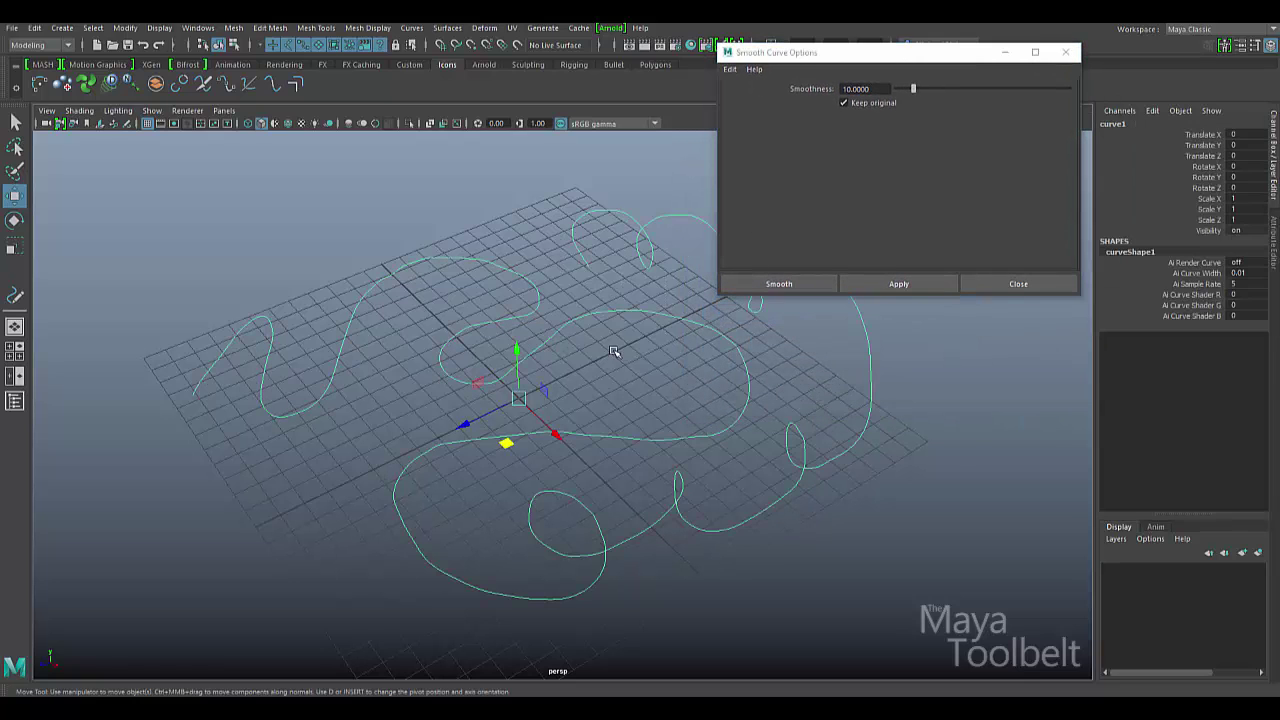
pyautogui.keyDown('alt'); pyautogui.moveTo(600, 360); pyautogui.dragTo(664, 400); pyautogui.keyUp('alt')
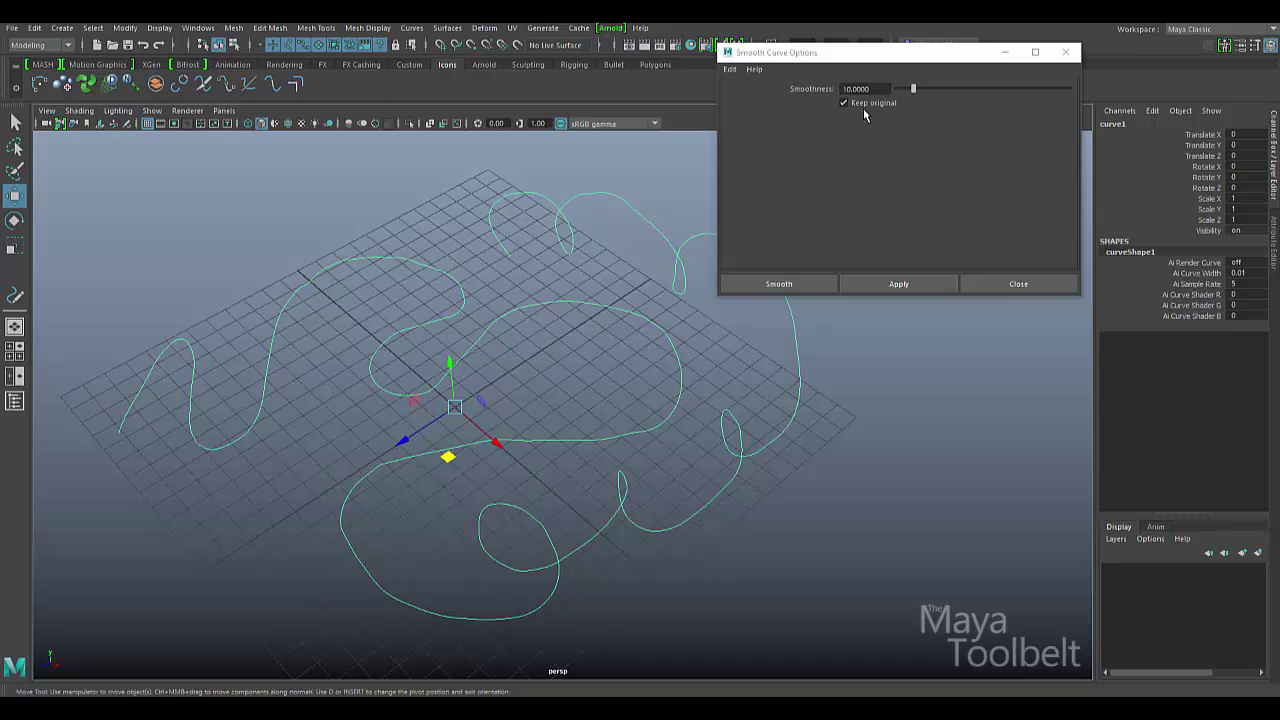
pyautogui.click(782, 284)
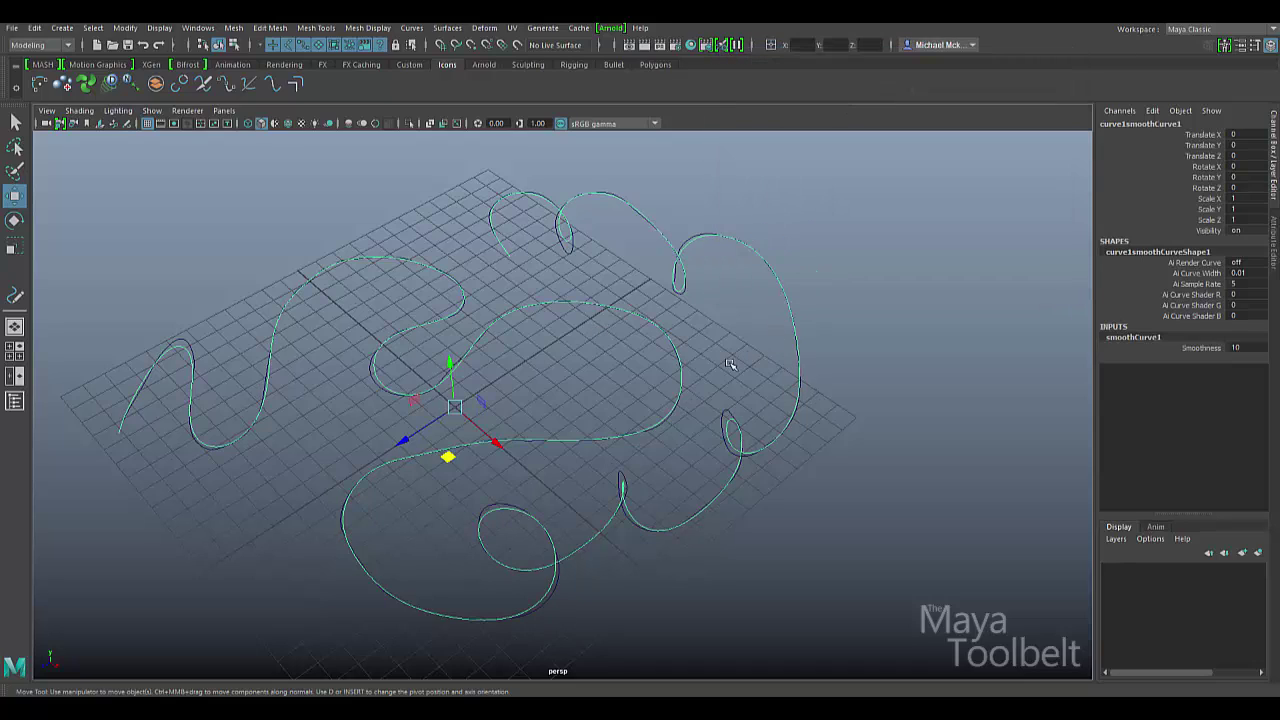
# Compare the overlapping curves and move the smoothed copy off the grid beside the original, to about -28.865 in Z.
pyautogui.moveTo(612, 387)
pyautogui.keyDown('alt'); pyautogui.mouseDown()
pyautogui.moveTo(557, 423)
pyautogui.moveTo(671, 389)
pyautogui.moveTo(614, 410)
pyautogui.mouseUp(); pyautogui.keyUp('alt')
pyautogui.keyDown('alt'); pyautogui.moveTo(359, 443); pyautogui.dragTo(434, 364, button='middle'); pyautogui.keyUp('alt')
pyautogui.keyDown('alt'); pyautogui.moveTo(434, 364); pyautogui.dragTo(729, 391, button='right'); pyautogui.keyUp('alt')
pyautogui.keyDown('alt'); pyautogui.moveTo(729, 391); pyautogui.dragTo(558, 328); pyautogui.keyUp('alt')
pyautogui.click(542, 401)
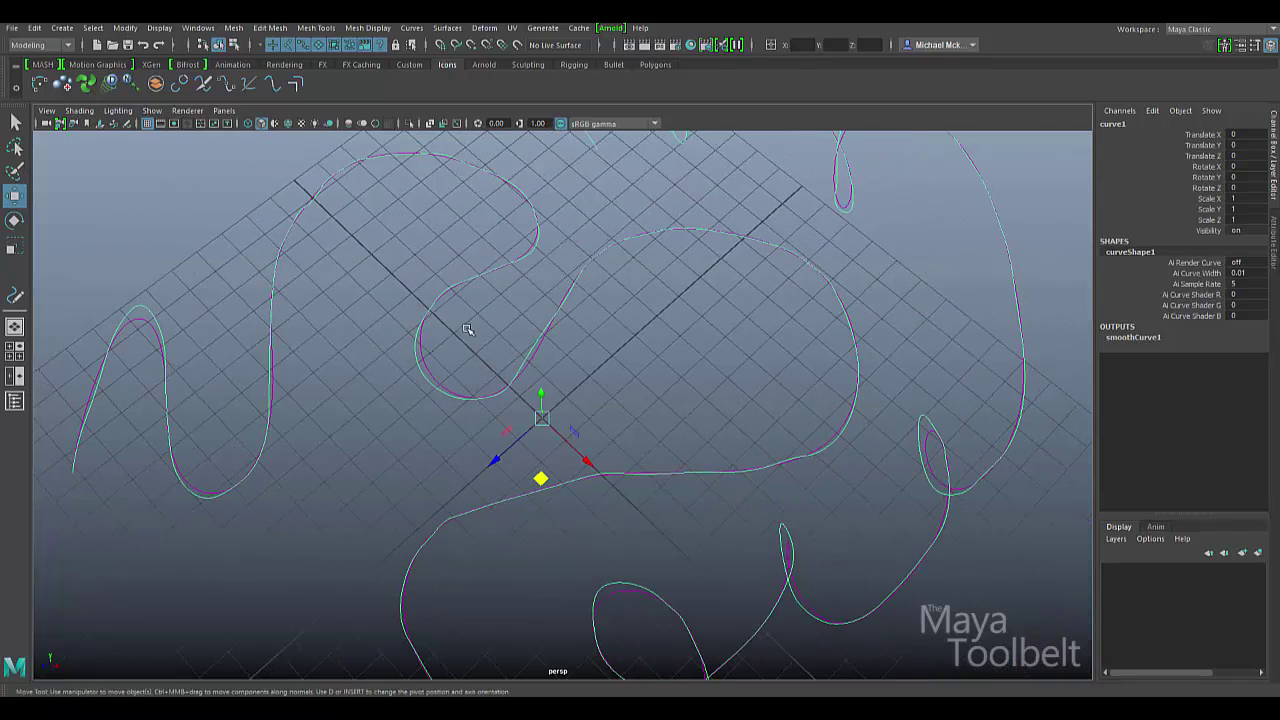
pyautogui.click(421, 349)
pyautogui.scroll(-5, 511, 336)
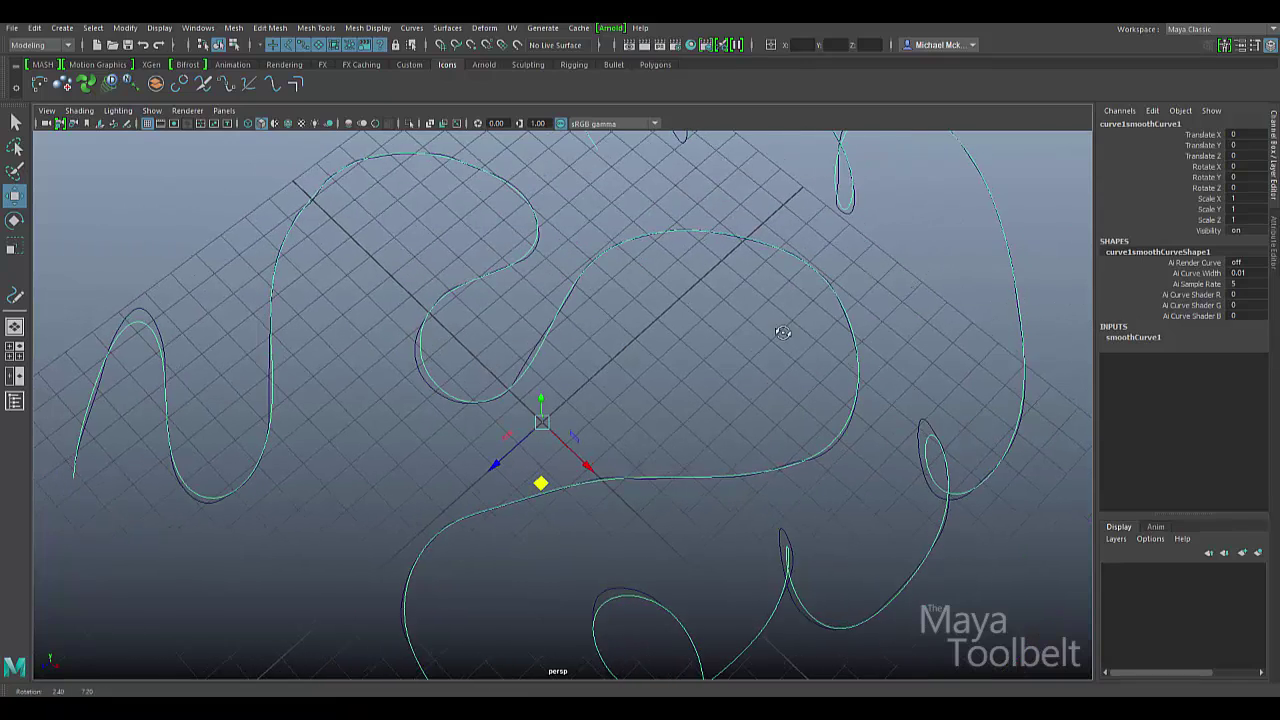
pyautogui.keyDown('alt'); pyautogui.moveTo(616, 403); pyautogui.dragTo(880, 267); pyautogui.keyUp('alt')
pyautogui.keyDown('alt'); pyautogui.moveTo(811, 378); pyautogui.dragTo(795, 388, button='middle'); pyautogui.keyUp('alt')
pyautogui.keyDown('alt'); pyautogui.moveTo(795, 388); pyautogui.dragTo(551, 323); pyautogui.keyUp('alt')
# Pull several control vertices of the original curve's upper bend outward into a pointed corner.
pyautogui.click(489, 381)
pyautogui.moveTo(440, 383); pyautogui.dragTo(393, 335, button='right')
pyautogui.moveTo(375, 304)
pyautogui.mouseDown(button='middle')
pyautogui.moveTo(398, 284)
pyautogui.moveTo(382, 282)
pyautogui.mouseUp(button='middle')
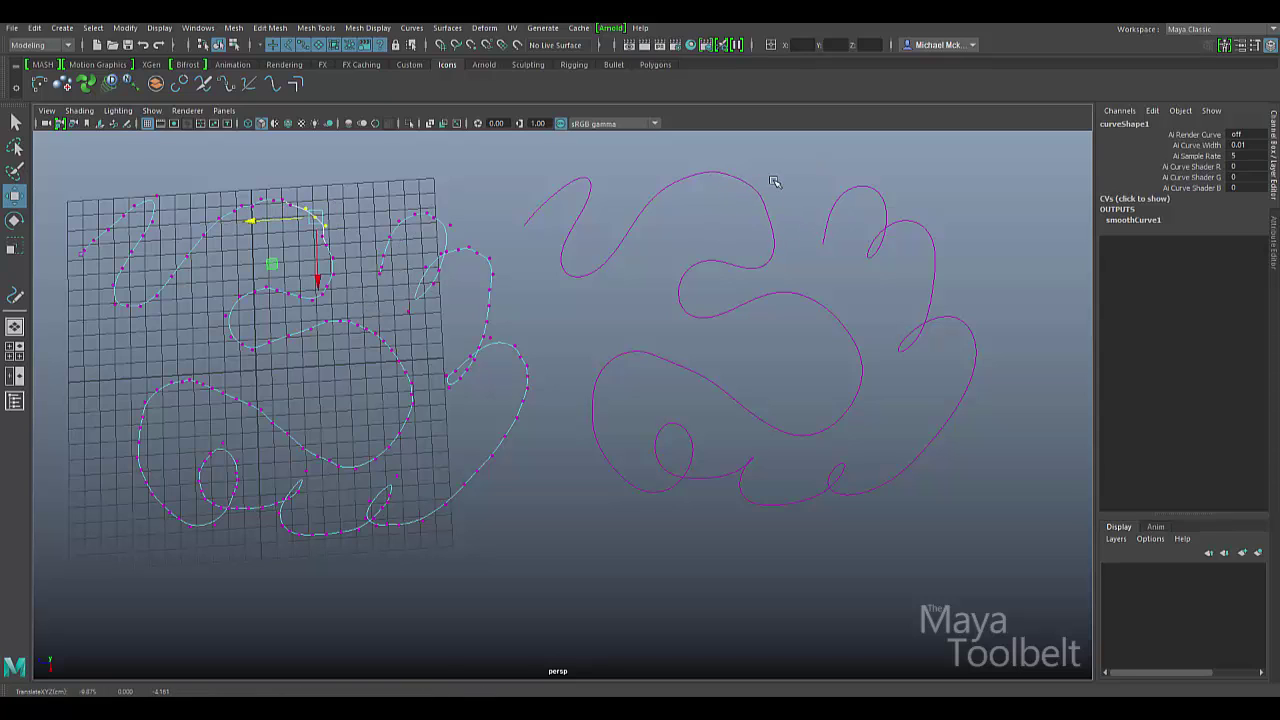
pyautogui.moveTo(437, 333); pyautogui.dragTo(481, 265, button='middle')
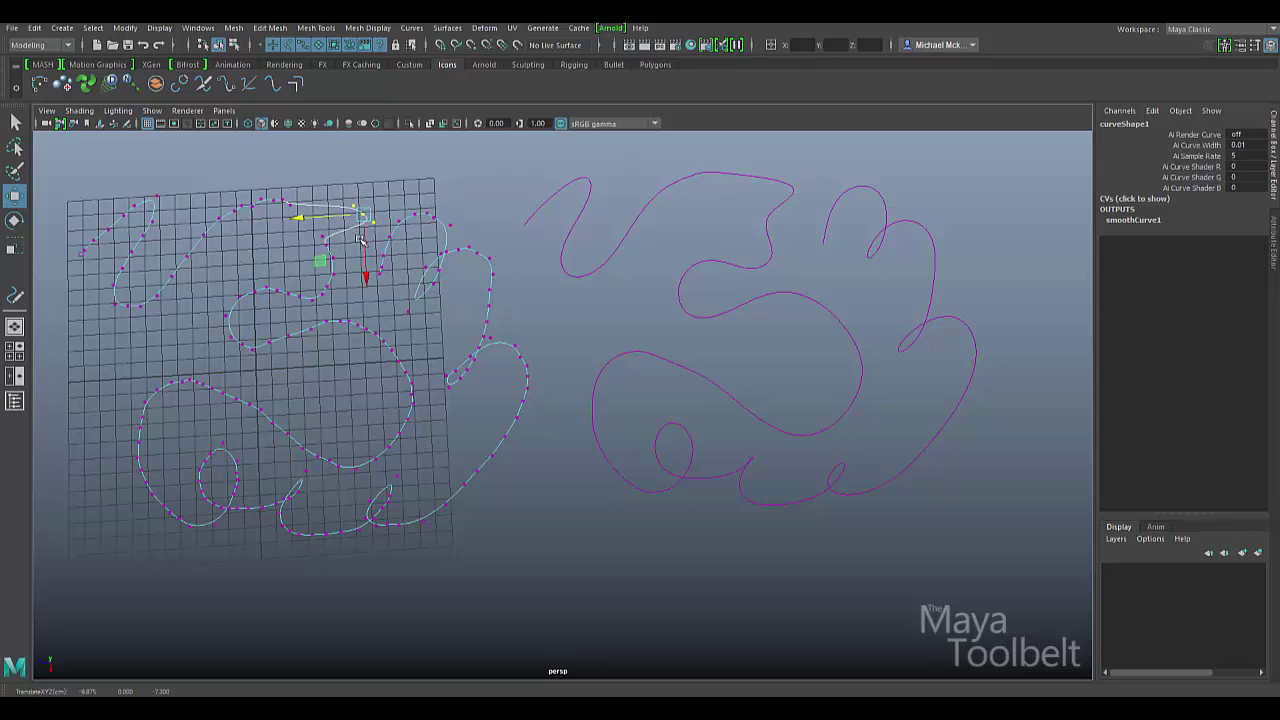
pyautogui.moveTo(362, 242); pyautogui.dragTo(463, 194)
# Reposition individual control vertices of the original curve's small loops near the grid's far corner to make jagged bumps.
pyautogui.click(418, 215)
pyautogui.click(435, 218)
pyautogui.click(450, 226)
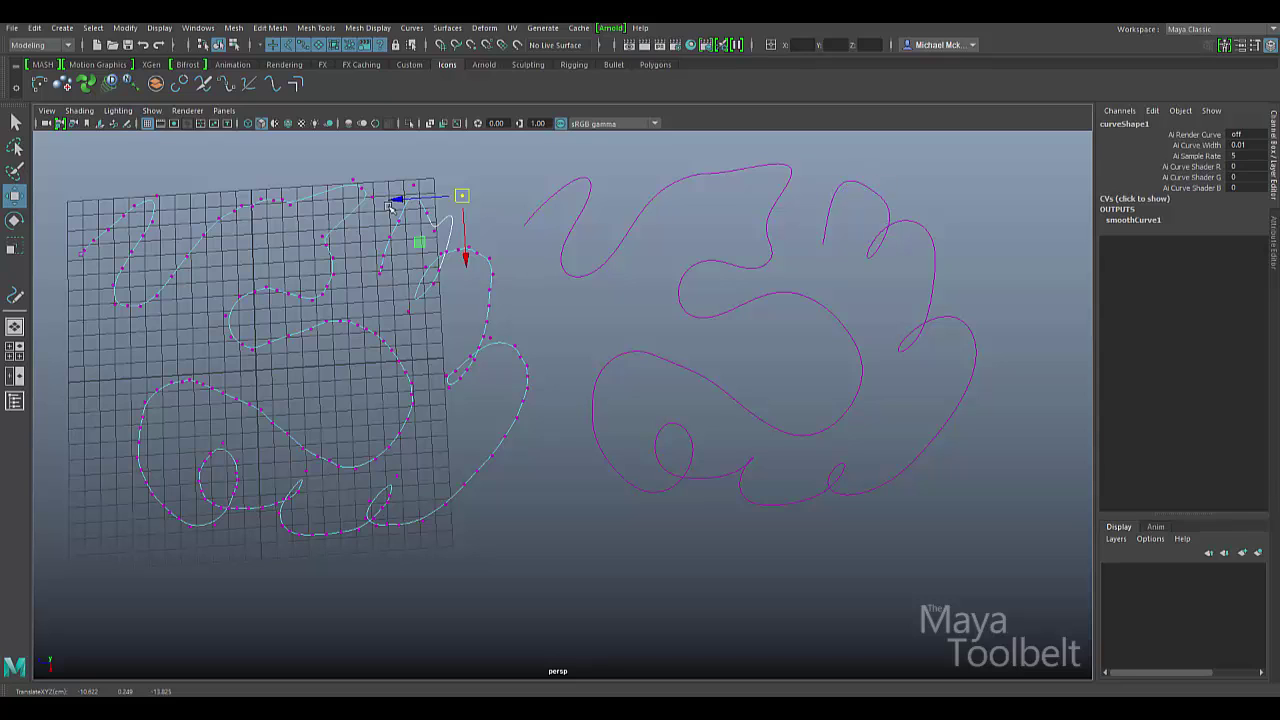
pyautogui.moveTo(388, 215); pyautogui.dragTo(407, 251)
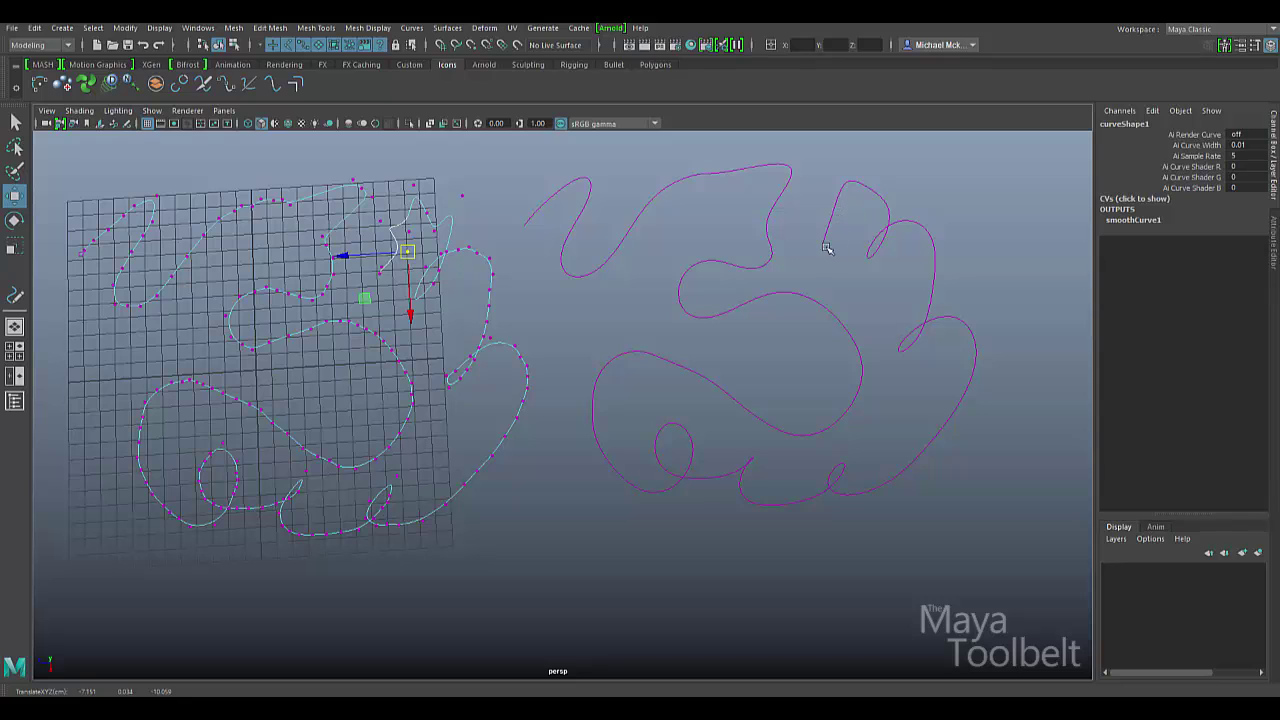
# Select the smoothed copy and show its smoothCurve1 node in the Attribute Editor.
pyautogui.moveTo(722, 243); pyautogui.dragTo(774, 342)
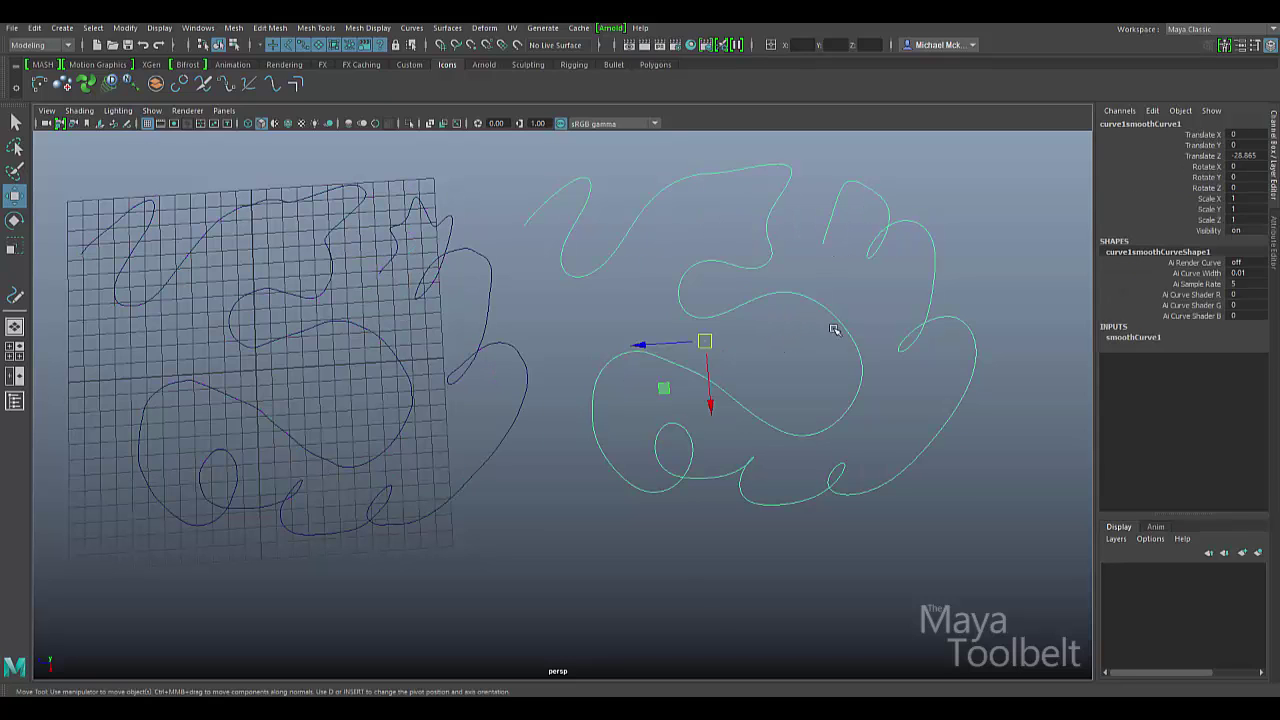
pyautogui.click(1118, 338)
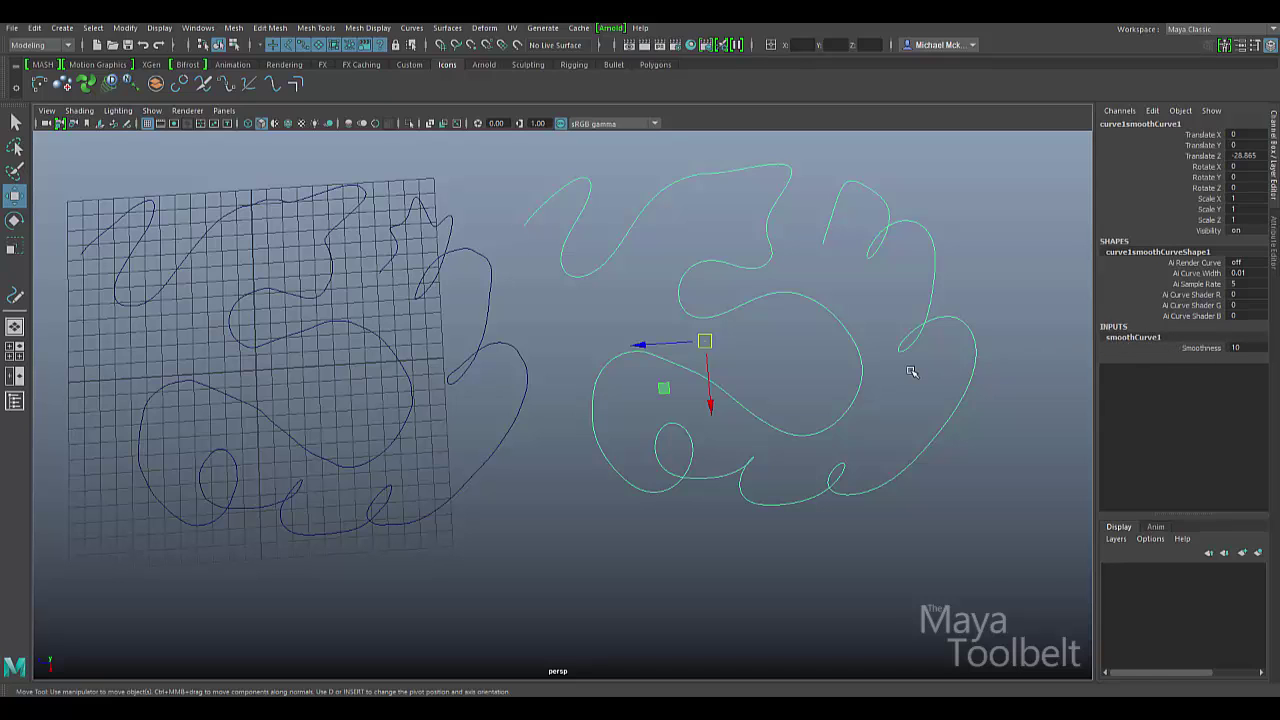
pyautogui.hotkey('ctrl', 'a')
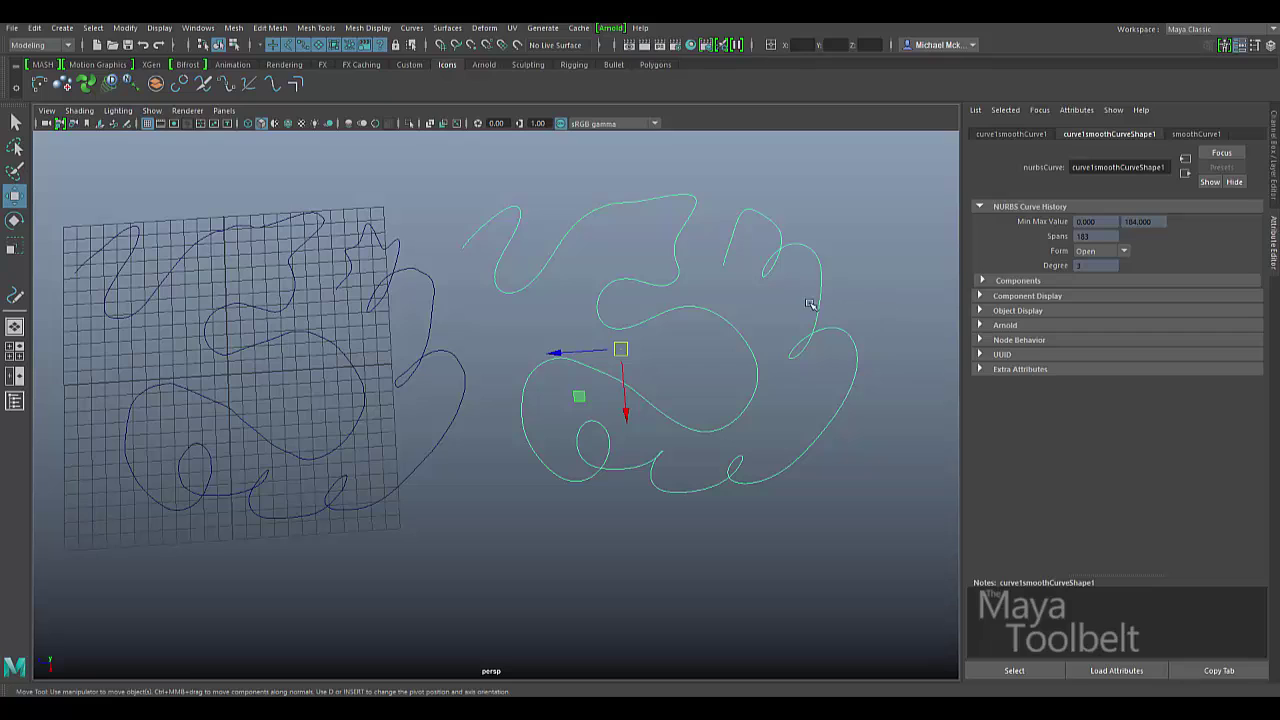
pyautogui.click(1198, 134)
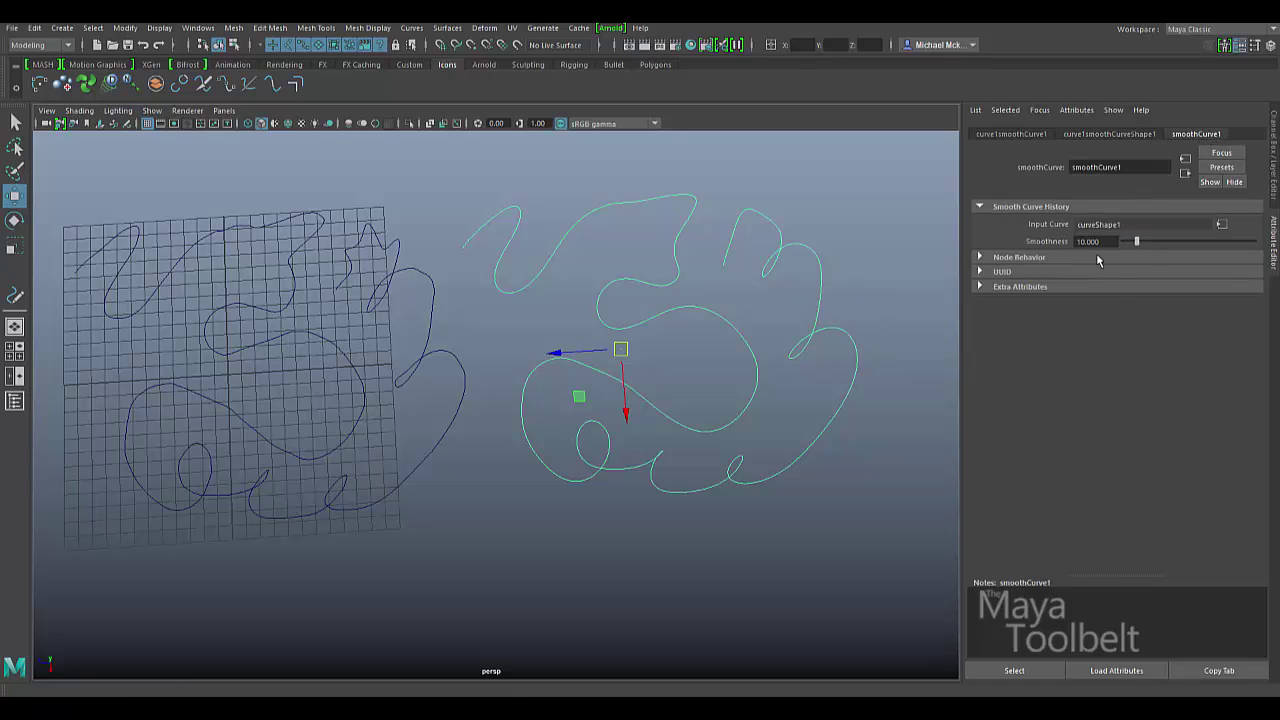
# Try a much lower smoothness on the smoothed copy and inspect its shape.
pyautogui.keyDown('alt'); pyautogui.moveTo(798, 325); pyautogui.dragTo(703, 383, button='middle'); pyautogui.keyUp('alt')
pyautogui.keyDown('alt'); pyautogui.moveTo(703, 383); pyautogui.dragTo(762, 392, button='right'); pyautogui.keyUp('alt')
pyautogui.keyDown('alt'); pyautogui.moveTo(762, 392); pyautogui.dragTo(760, 351); pyautogui.keyUp('alt')
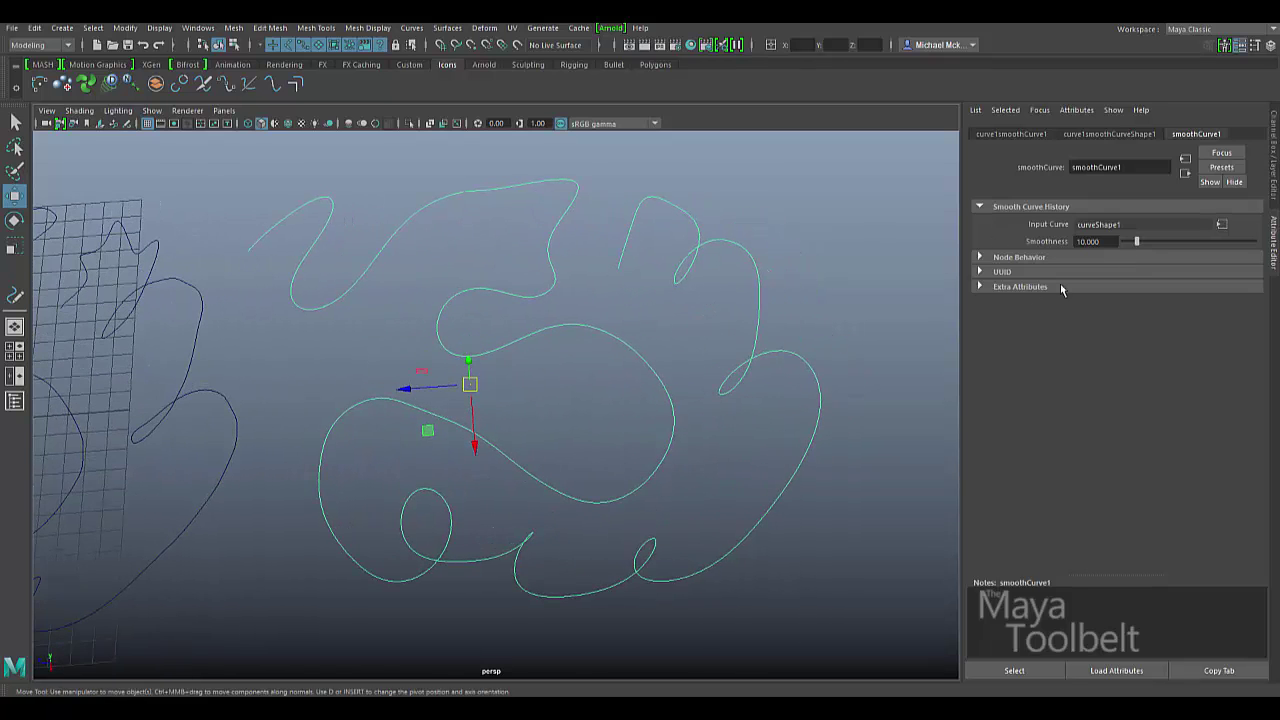
pyautogui.moveTo(1137, 247); pyautogui.dragTo(1120, 247)
pyautogui.keyDown('alt'); pyautogui.moveTo(655, 327); pyautogui.dragTo(245, 337); pyautogui.keyUp('alt')
pyautogui.moveTo(608, 284); pyautogui.dragTo(712, 286)
pyautogui.keyDown('alt'); pyautogui.moveTo(859, 339); pyautogui.dragTo(892, 328); pyautogui.keyUp('alt')
# Raise the smoothed copy's smoothness to the high end of its range, then reduce it to about 30.4.
pyautogui.moveTo(1124, 243); pyautogui.dragTo(1262, 250)
pyautogui.keyDown('alt'); pyautogui.moveTo(794, 314); pyautogui.dragTo(792, 338); pyautogui.keyUp('alt')
pyautogui.moveTo(1250, 246); pyautogui.dragTo(1160, 277)
pyautogui.keyDown('alt'); pyautogui.moveTo(468, 410); pyautogui.dragTo(637, 411); pyautogui.keyUp('alt')
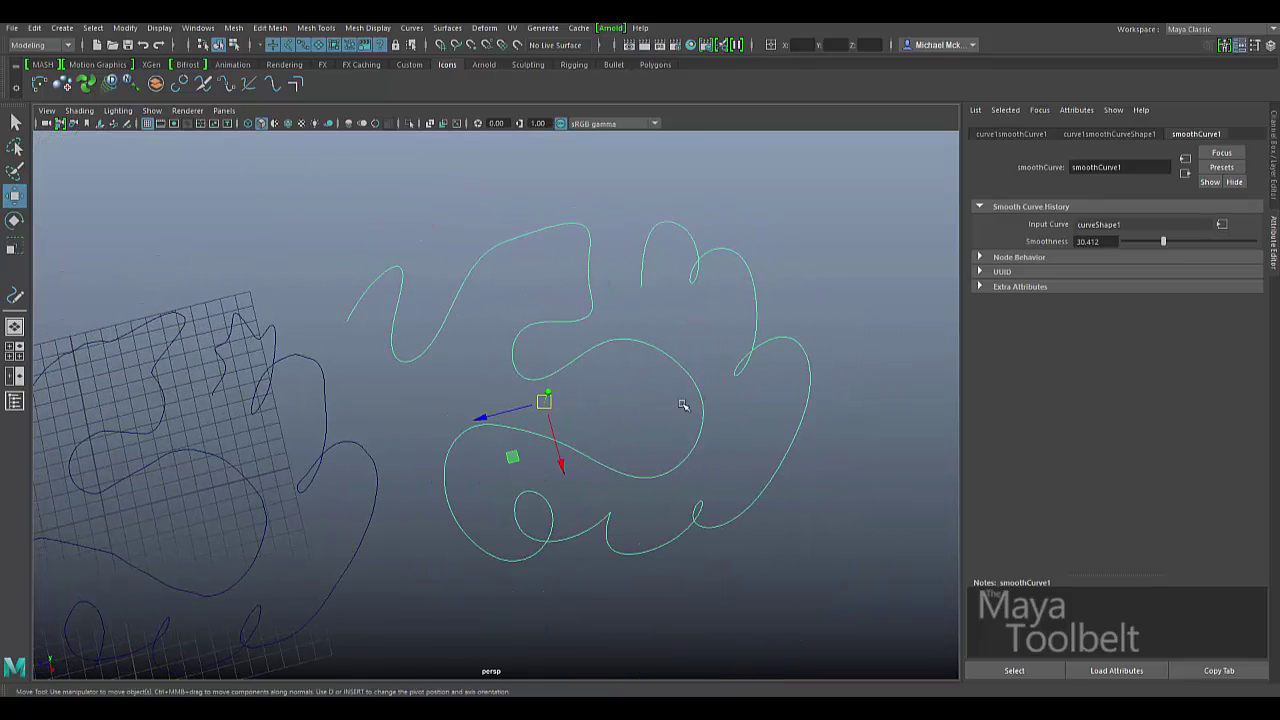
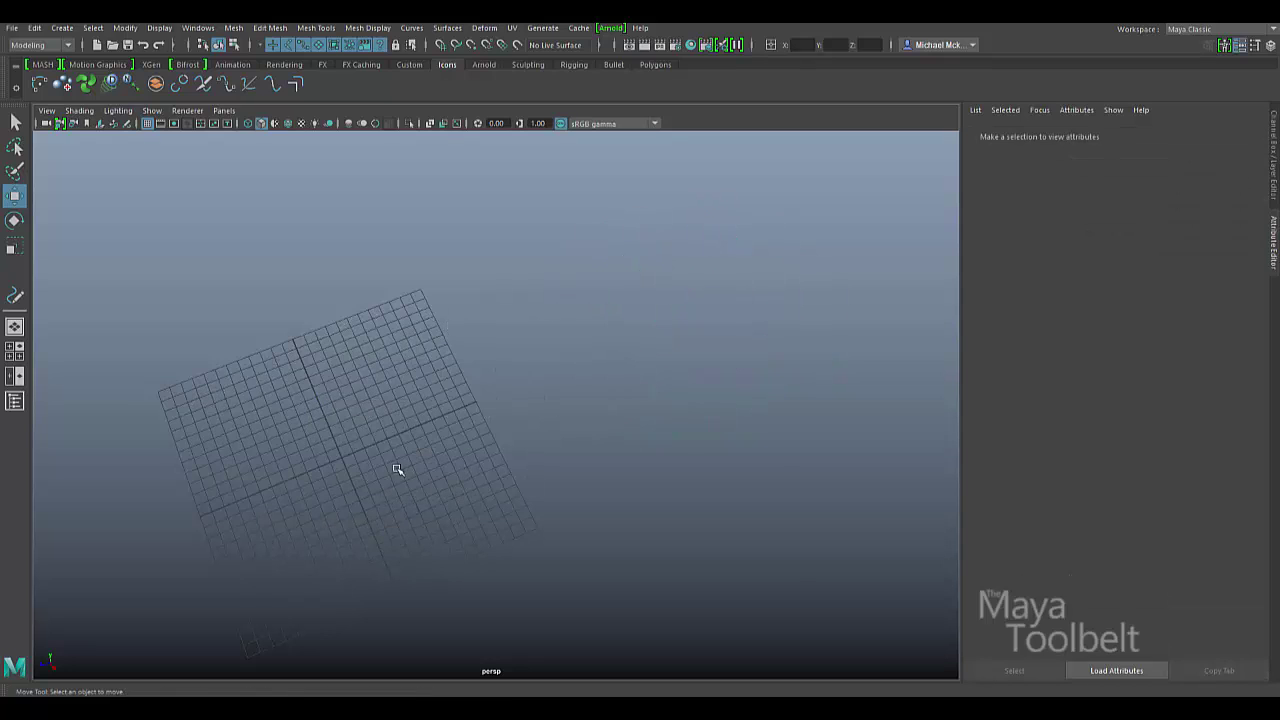
# Clear both curves from the scene and start the CV Curve Tool with a 1 Linear curve degree.
pyautogui.press('f')
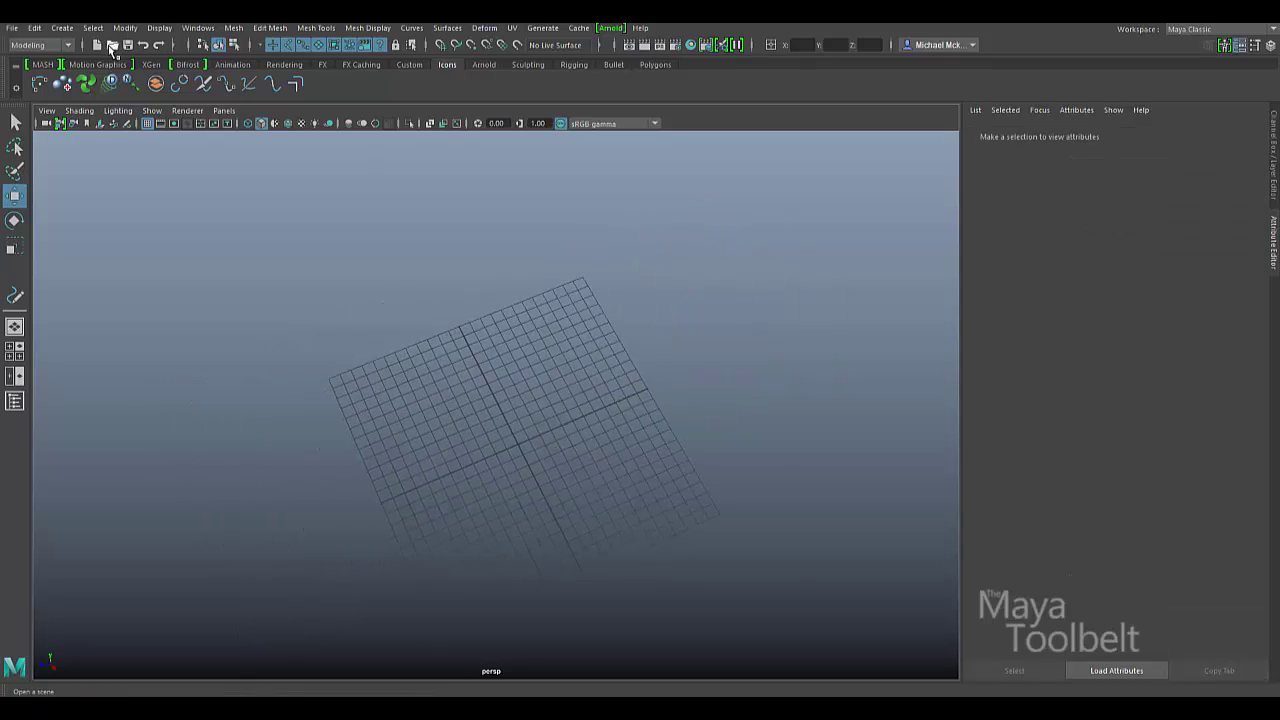
pyautogui.click(62, 28)
pyautogui.moveTo(166, 129)
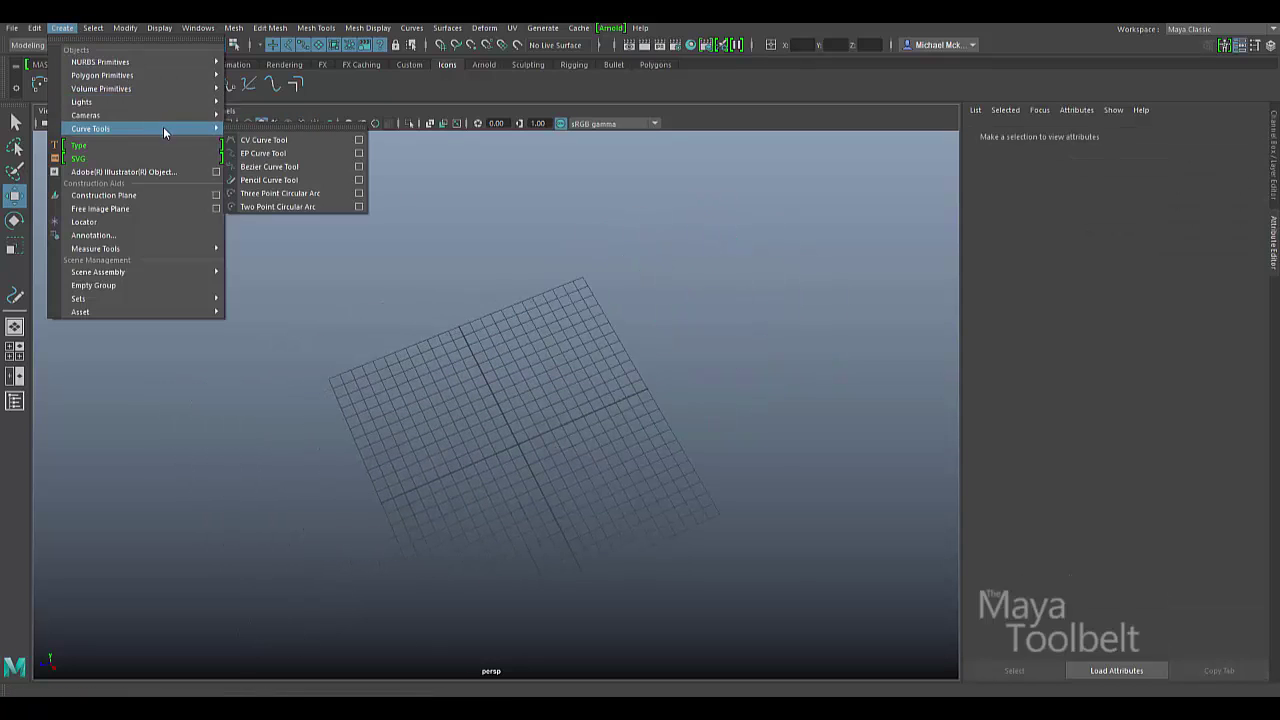
pyautogui.click(360, 141)
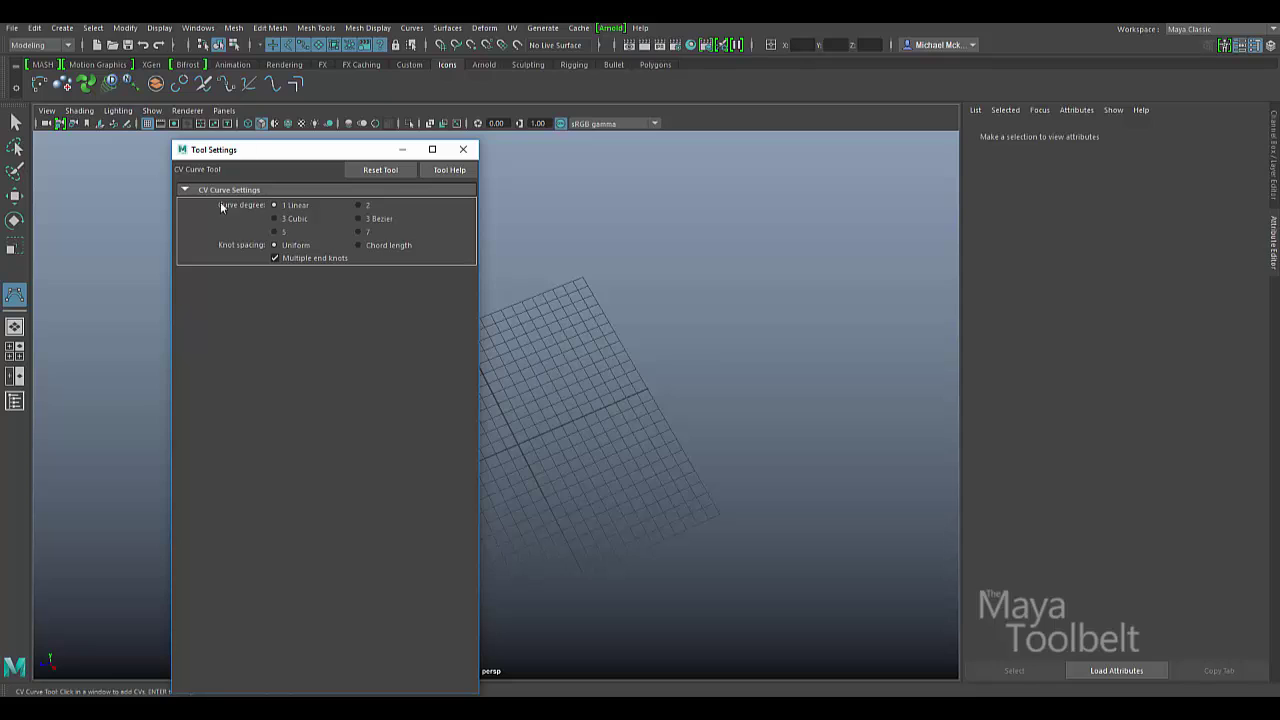
pyautogui.click(463, 149)
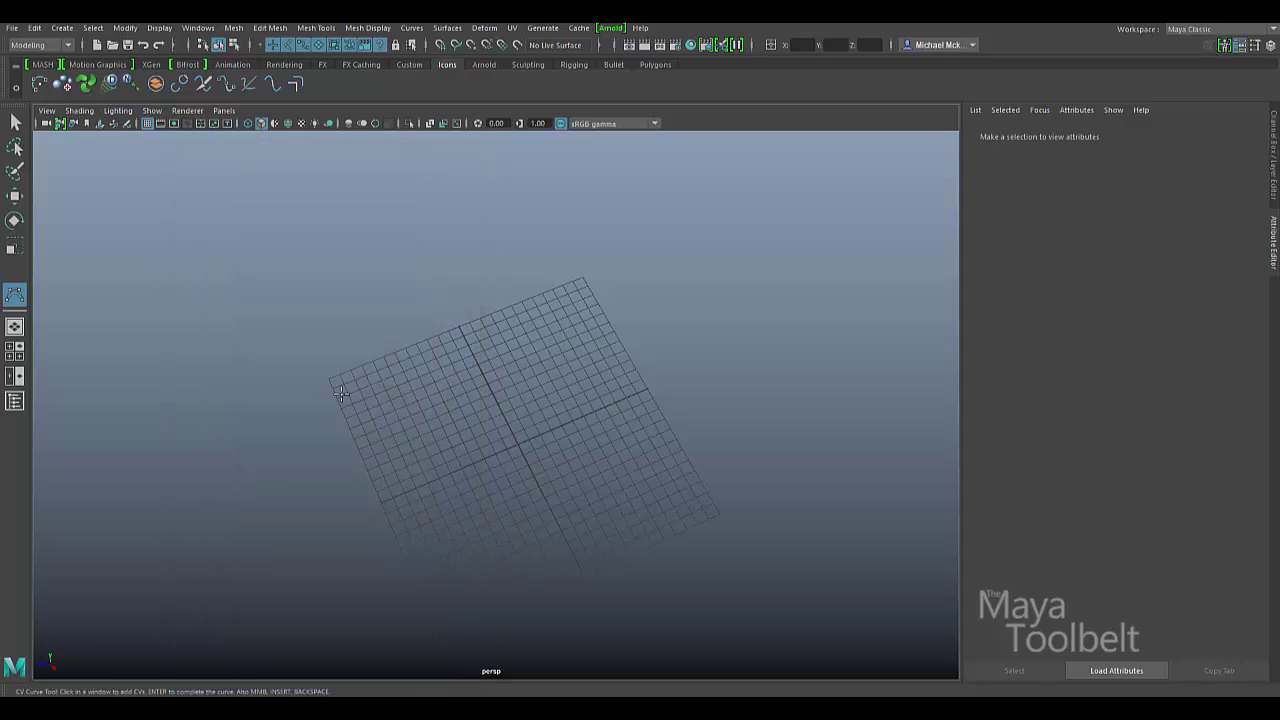
# Draw an open zigzag linear curve of nine control vertices across the grid, ending beyond its edge.
pyautogui.click(435, 349)
pyautogui.click(433, 510)
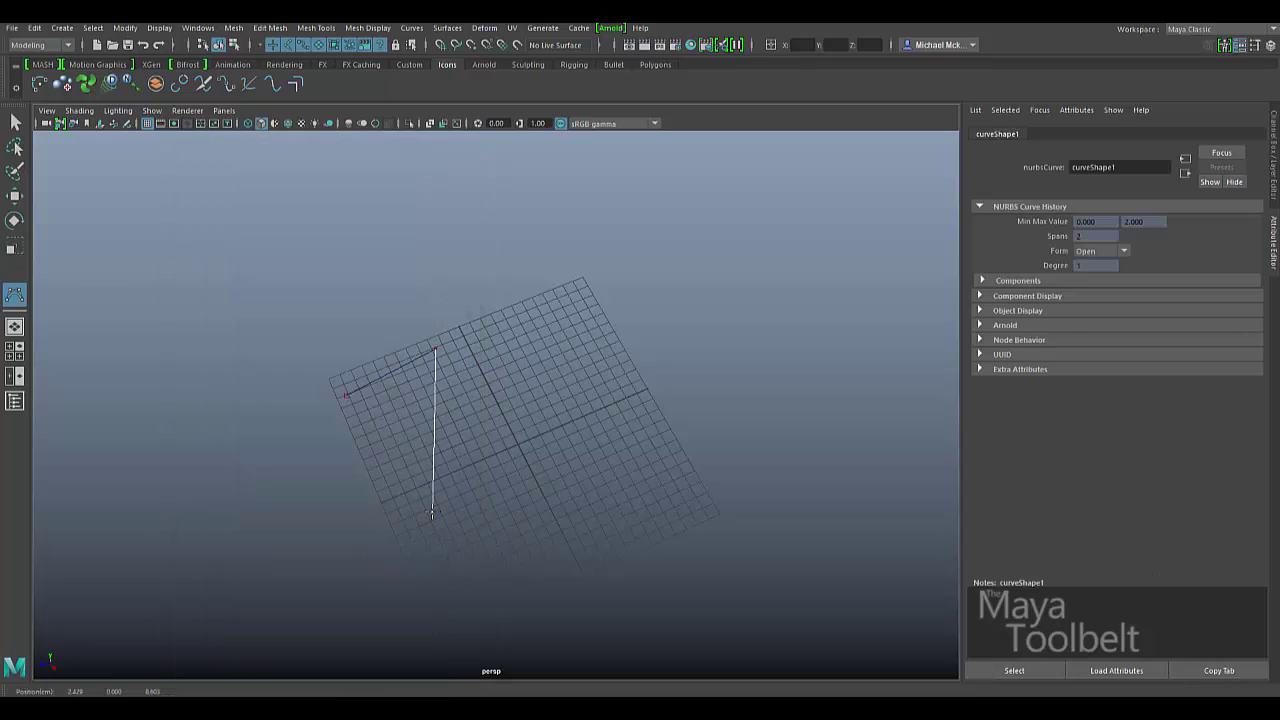
pyautogui.click(540, 325)
pyautogui.click(508, 521)
pyautogui.click(620, 380)
pyautogui.click(610, 538)
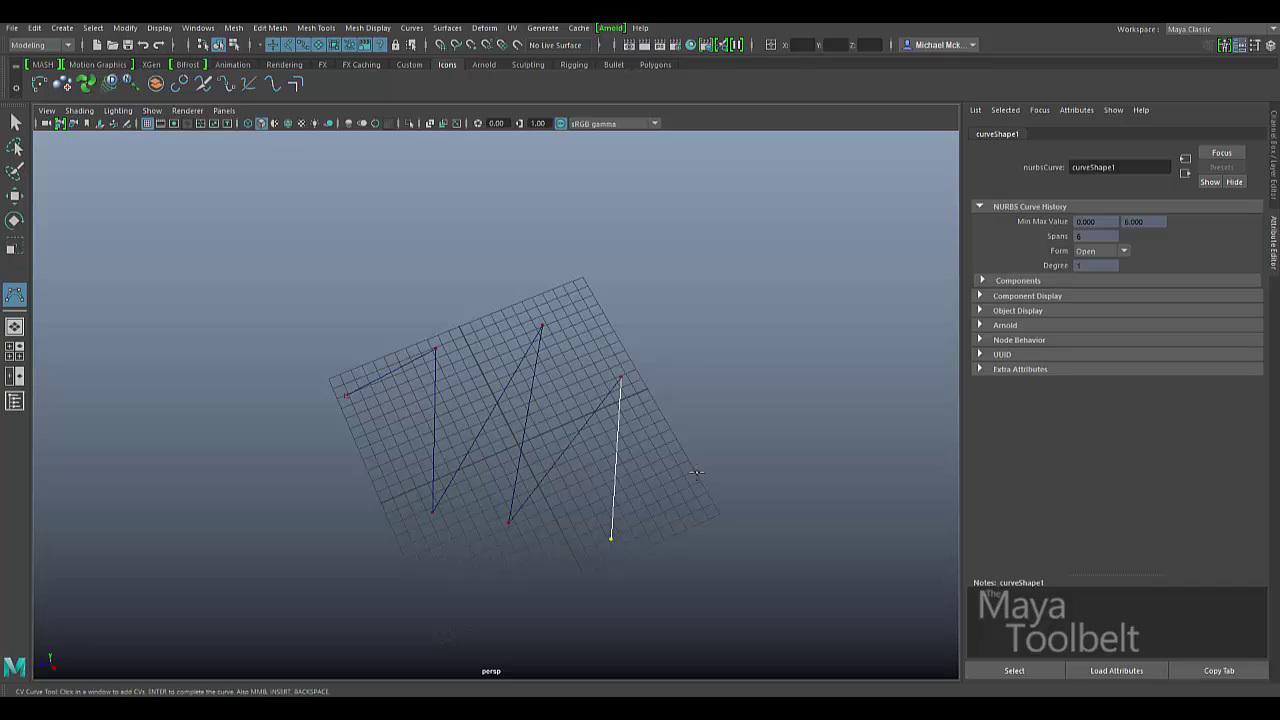
pyautogui.click(749, 453)
pyautogui.keyDown('alt'); pyautogui.moveTo(741, 473); pyautogui.dragTo(730, 452); pyautogui.keyUp('alt')
pyautogui.click(740, 482)
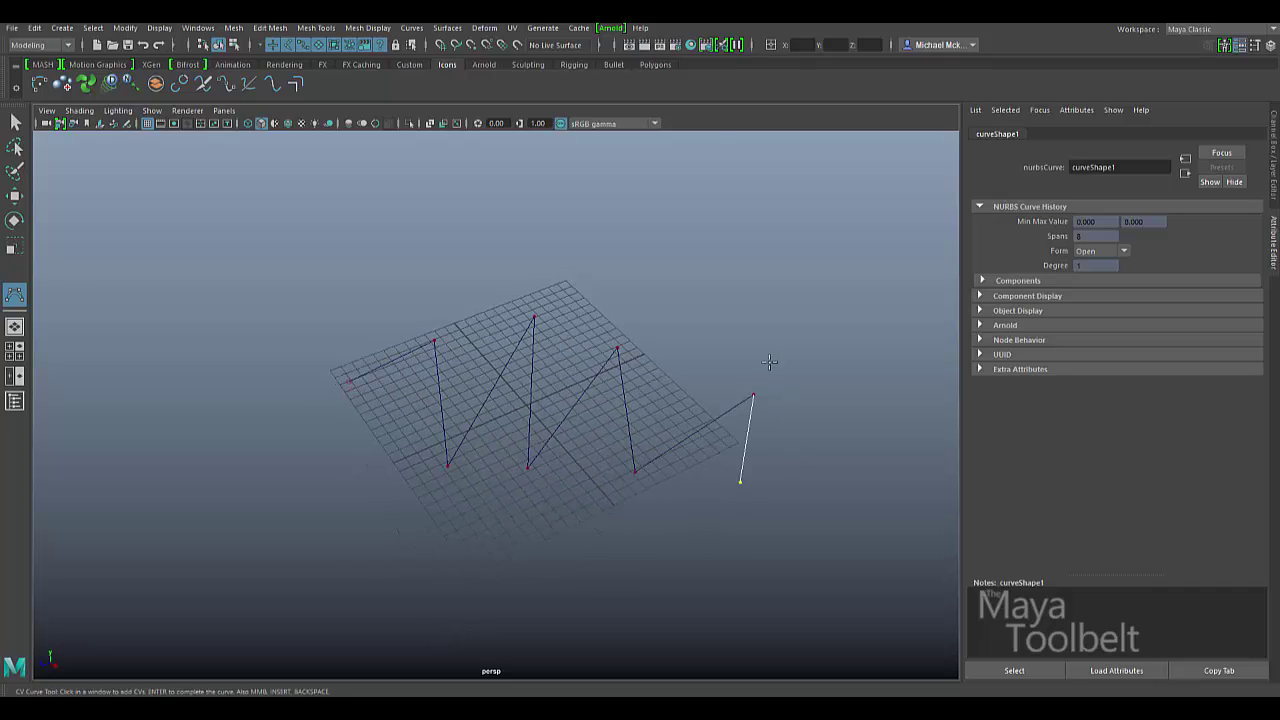
pyautogui.press('Return')
pyautogui.press('w')
# Apply the Edit Smooth command to the zigzag curve with smoothness 10 and Keep original enabled.
pyautogui.keyDown('alt'); pyautogui.moveTo(630, 405); pyautogui.dragTo(700, 437); pyautogui.keyUp('alt')
pyautogui.keyDown('alt'); pyautogui.moveTo(489, 432); pyautogui.dragTo(677, 449); pyautogui.keyUp('alt')
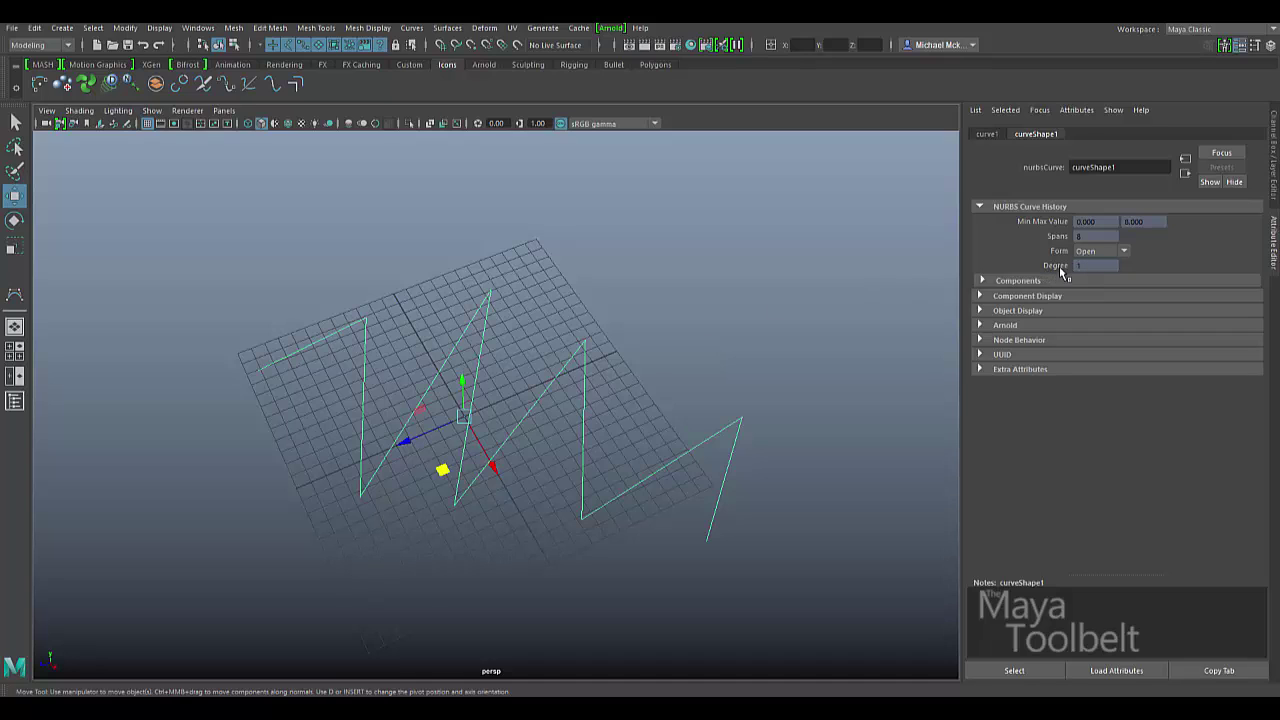
pyautogui.click(411, 28)
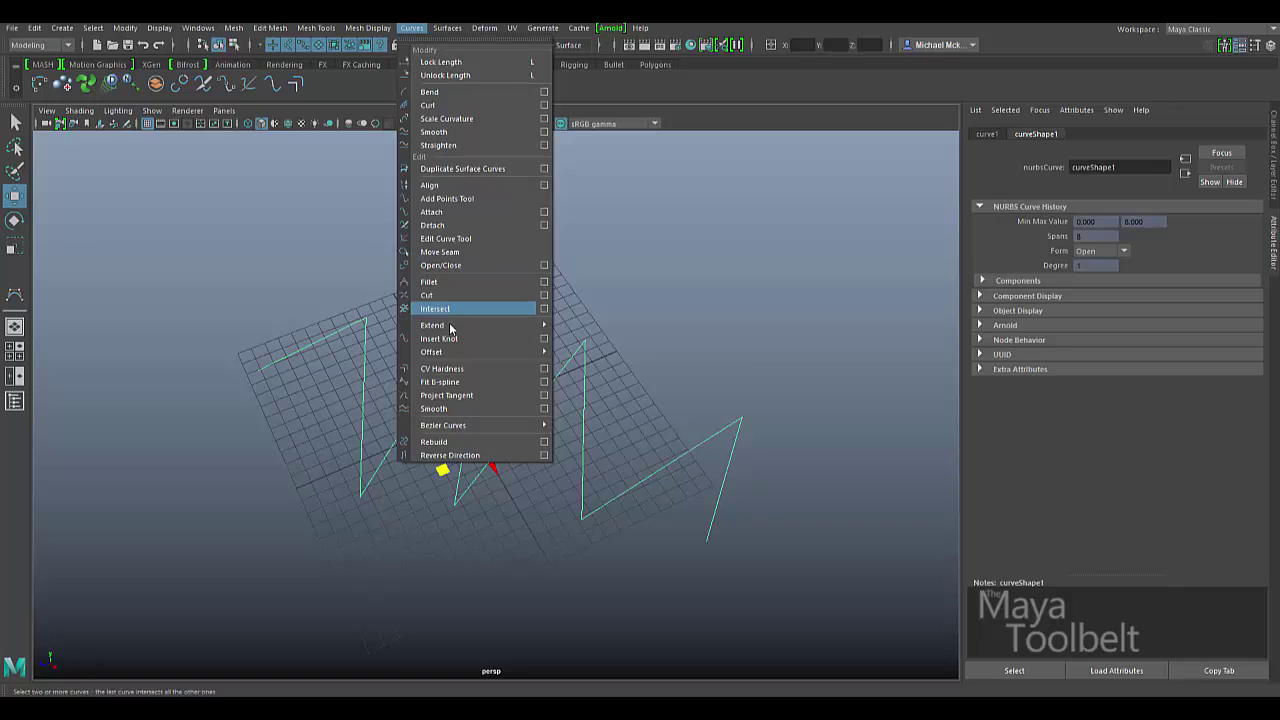
pyautogui.click(544, 408)
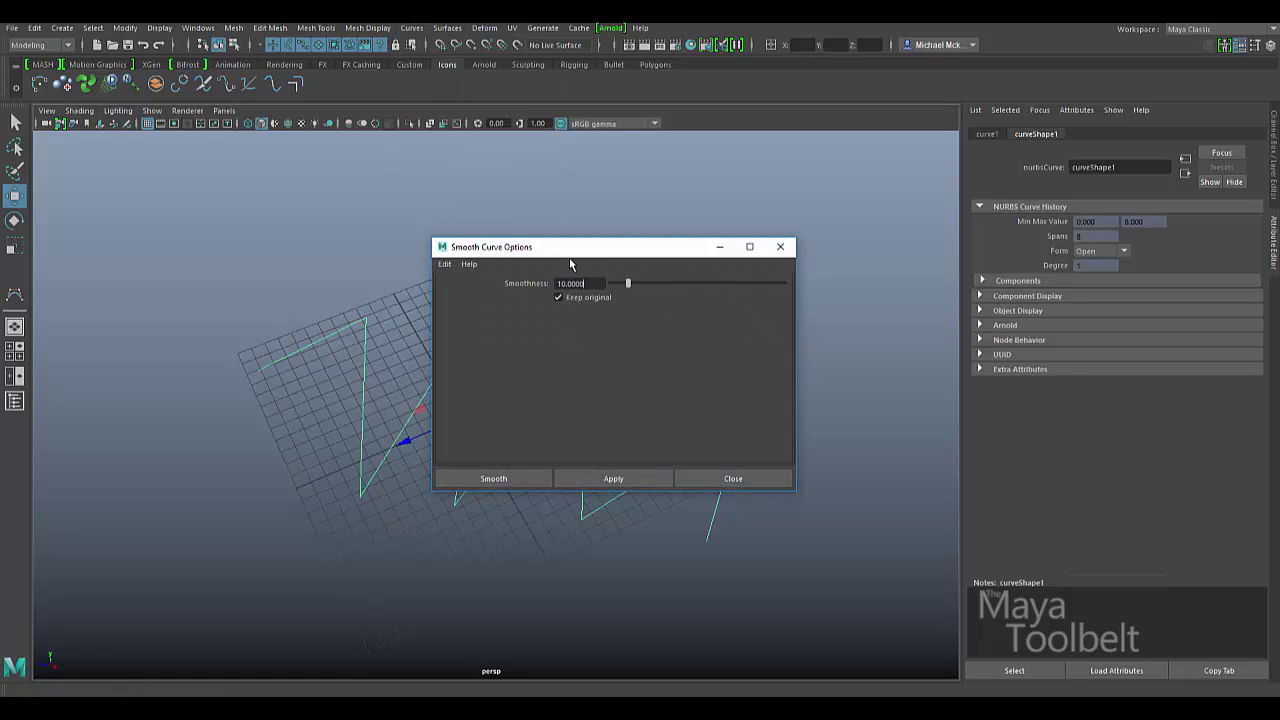
pyautogui.moveTo(594, 250); pyautogui.dragTo(700, 120)
pyautogui.click(599, 351)
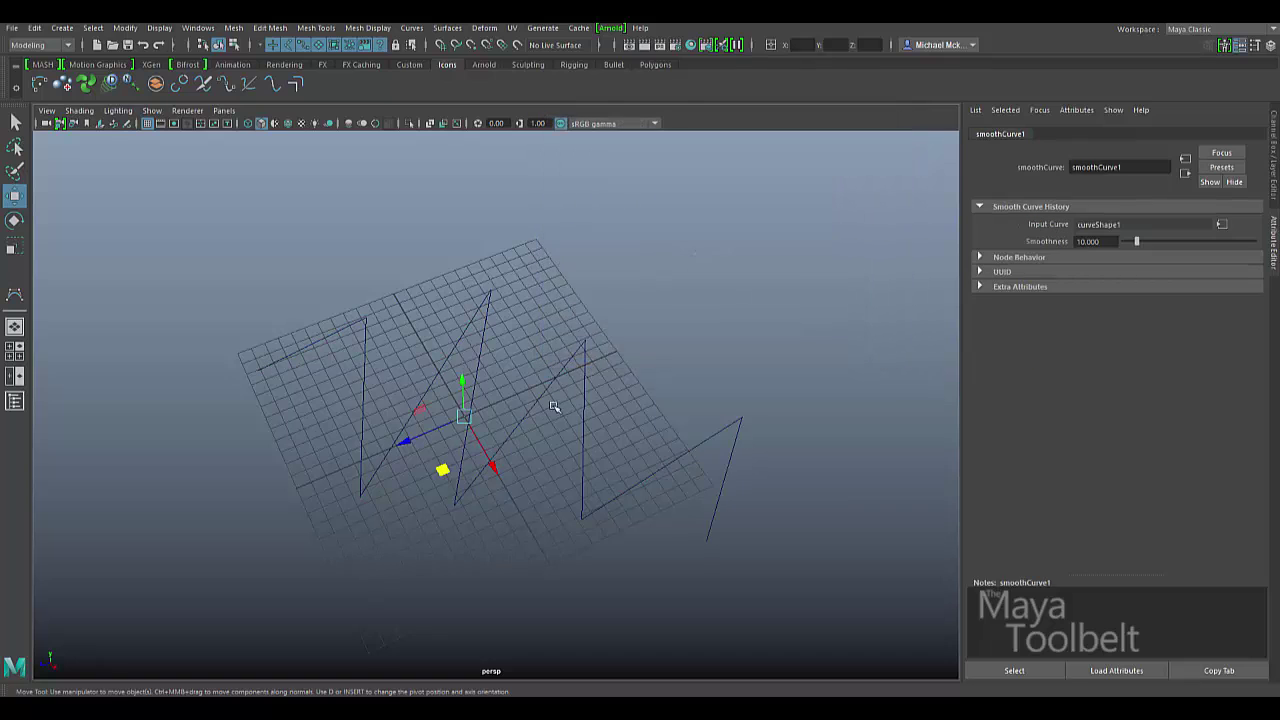
# Show the Outliner and alternately select curve1smoothCurve1 and curve1 to compare the copy with the original.
pyautogui.keyDown('alt'); pyautogui.moveTo(508, 452); pyautogui.dragTo(535, 372); pyautogui.keyUp('alt')
pyautogui.moveTo(598, 327); pyautogui.dragTo(317, 497)
pyautogui.click(15, 400)
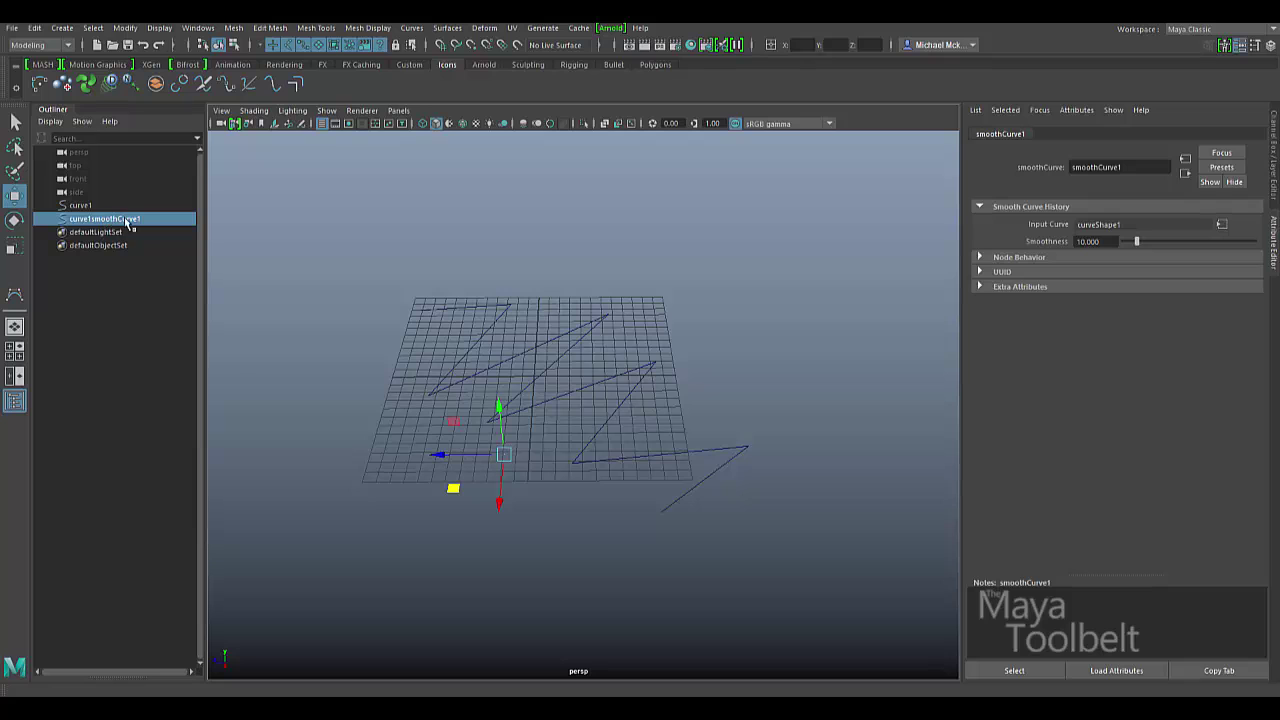
pyautogui.moveTo(456, 487); pyautogui.dragTo(482, 391)
pyautogui.keyDown('alt'); pyautogui.moveTo(486, 437); pyautogui.dragTo(565, 442); pyautogui.keyUp('alt')
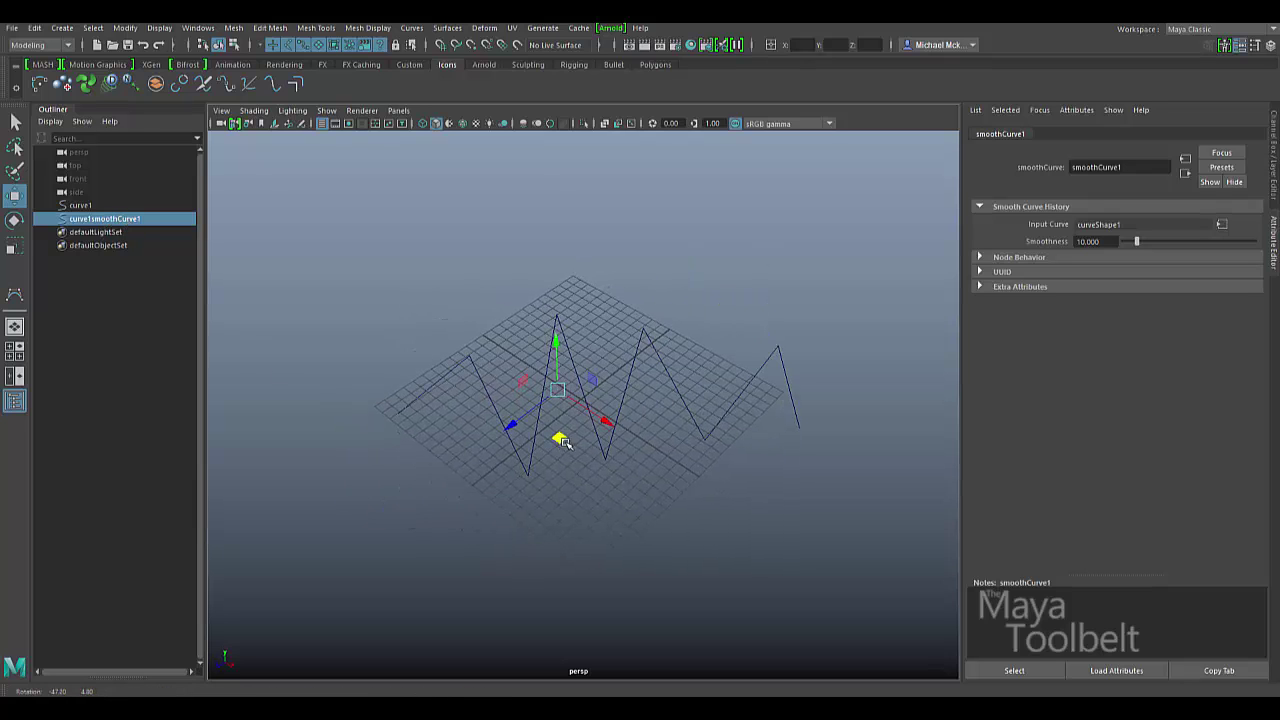
pyautogui.click(160, 222)
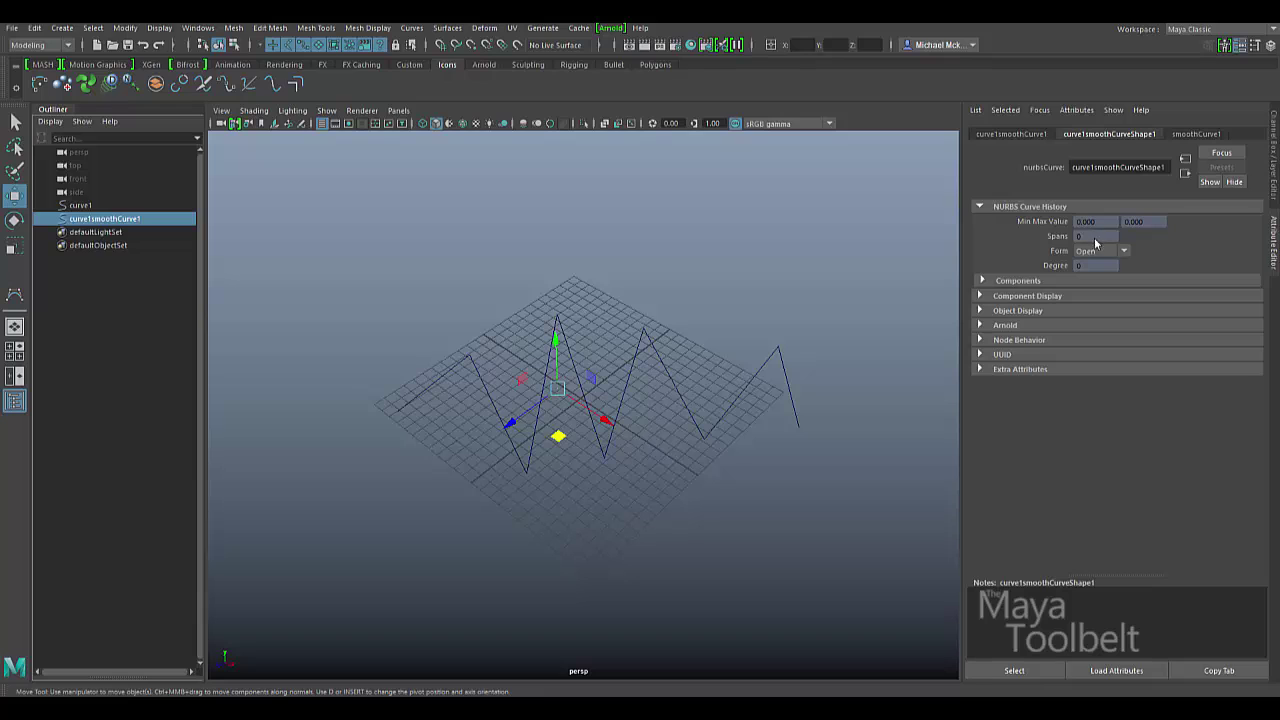
pyautogui.click(140, 206)
pyautogui.click(140, 219)
# Select the original zigzag curve in the viewport and shift it by about -0.58, -0.44, -0.37 cm.
pyautogui.moveTo(559, 389); pyautogui.dragTo(623, 438)
pyautogui.click(676, 411)
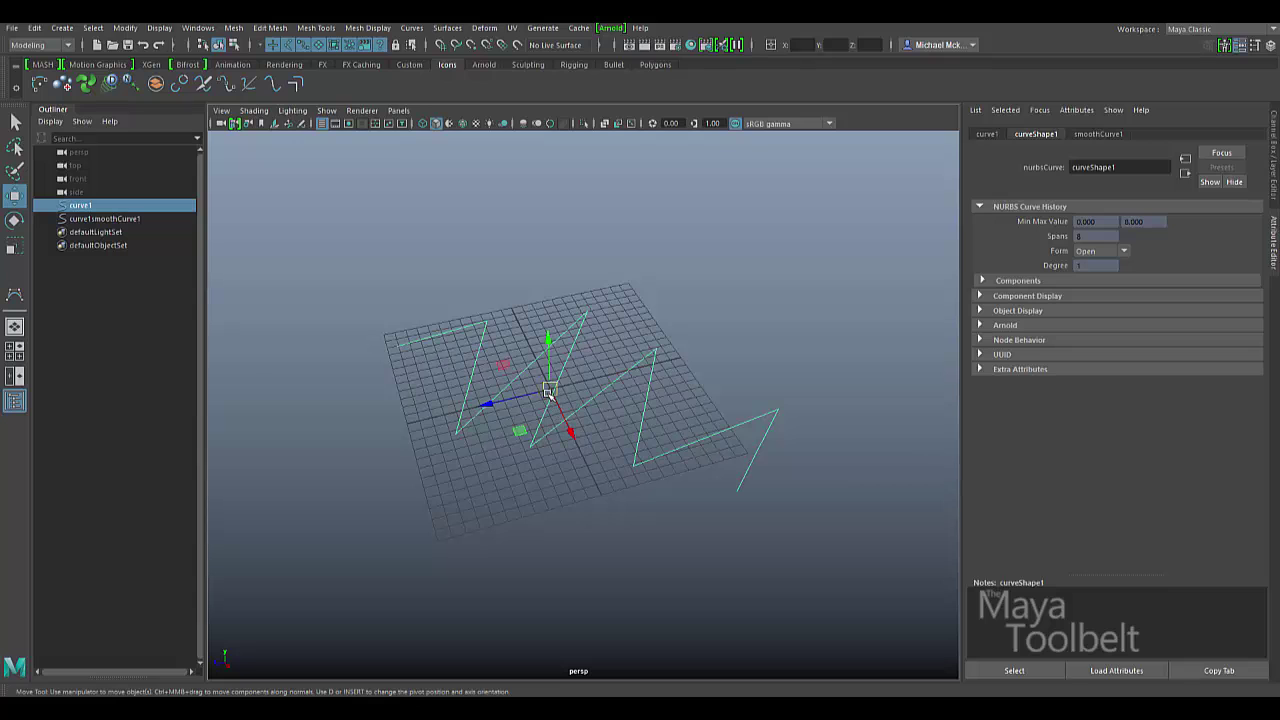
pyautogui.moveTo(556, 392)
pyautogui.mouseDown()
pyautogui.moveTo(546, 402)
pyautogui.moveTo(563, 403)
pyautogui.mouseUp()
# Move curve1smoothCurve1 away from the original to check for visible geometry, then delete this copy.
pyautogui.click(140, 219)
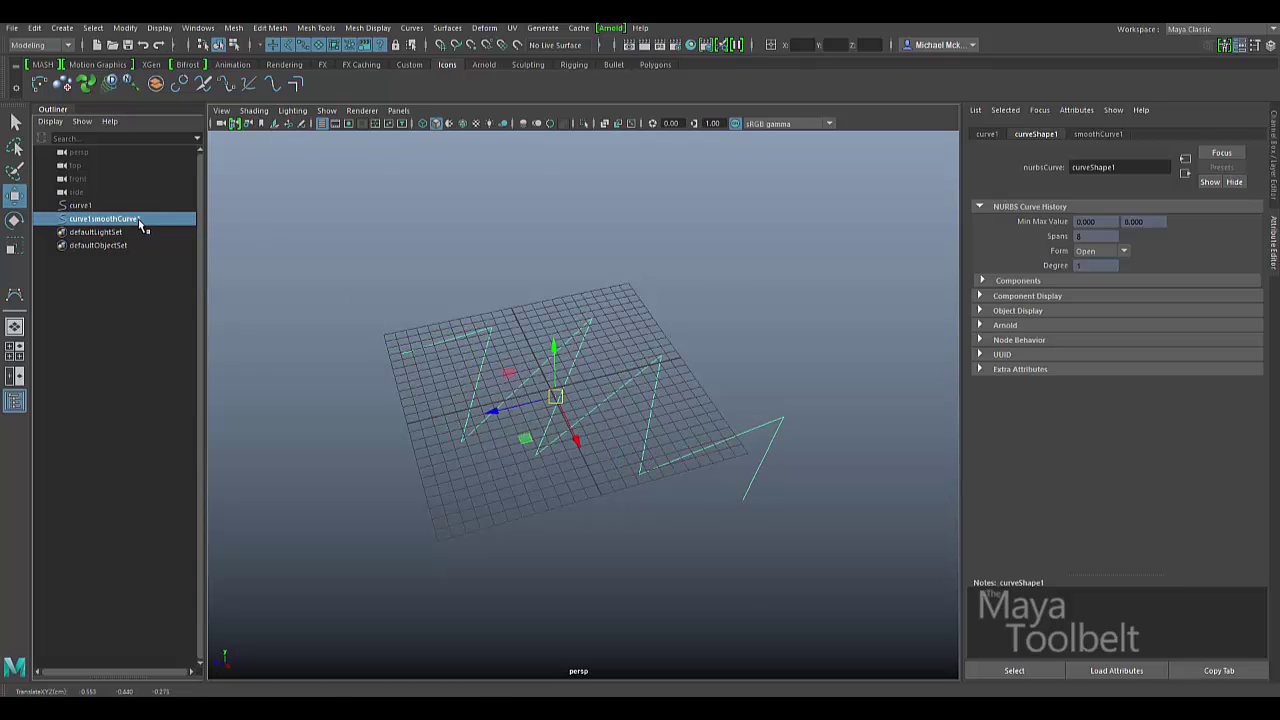
pyautogui.keyDown('alt'); pyautogui.moveTo(524, 347); pyautogui.dragTo(614, 322); pyautogui.keyUp('alt')
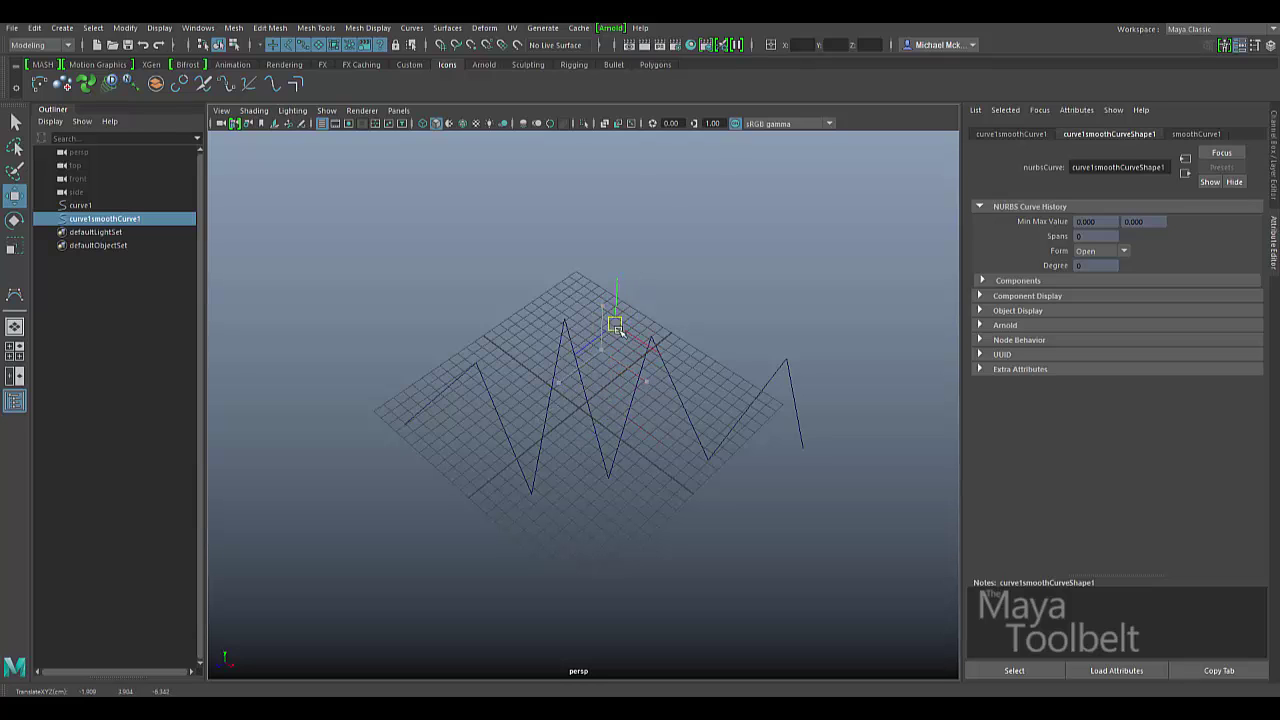
pyautogui.keyDown('alt'); pyautogui.moveTo(710, 424); pyautogui.dragTo(650, 408); pyautogui.keyUp('alt')
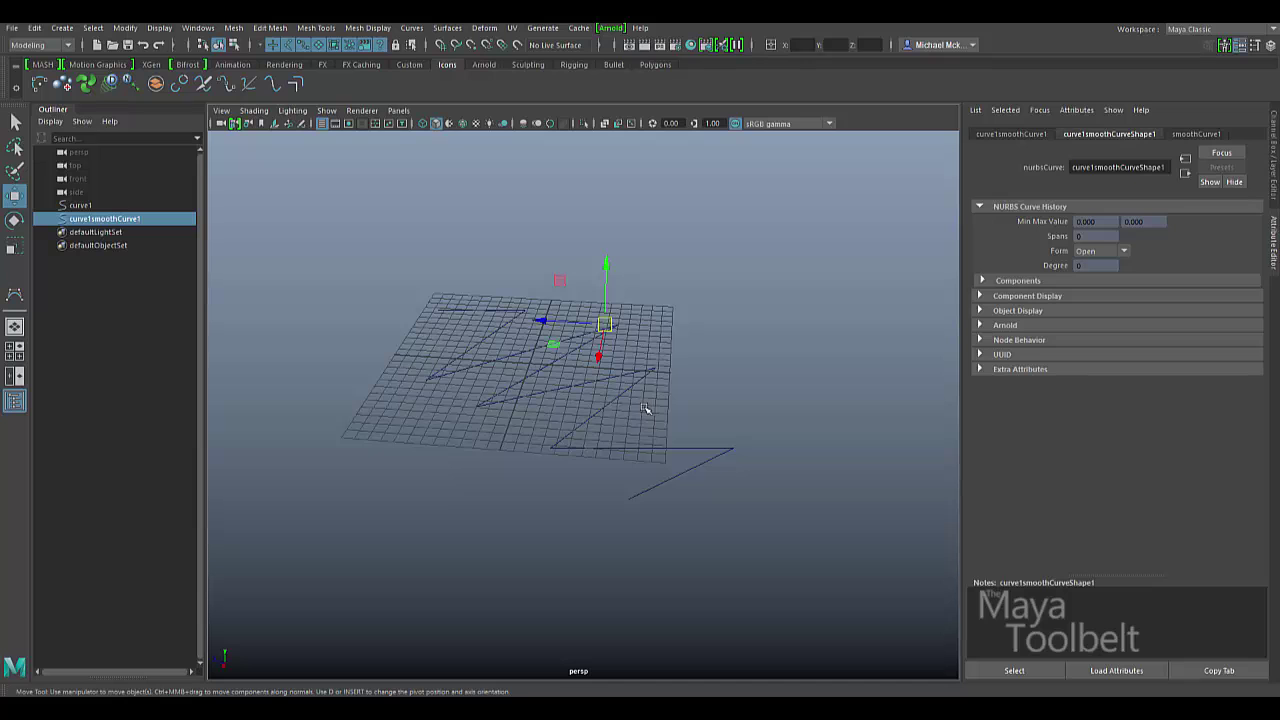
pyautogui.press('Delete')
pyautogui.moveTo(602, 353); pyautogui.dragTo(650, 417)
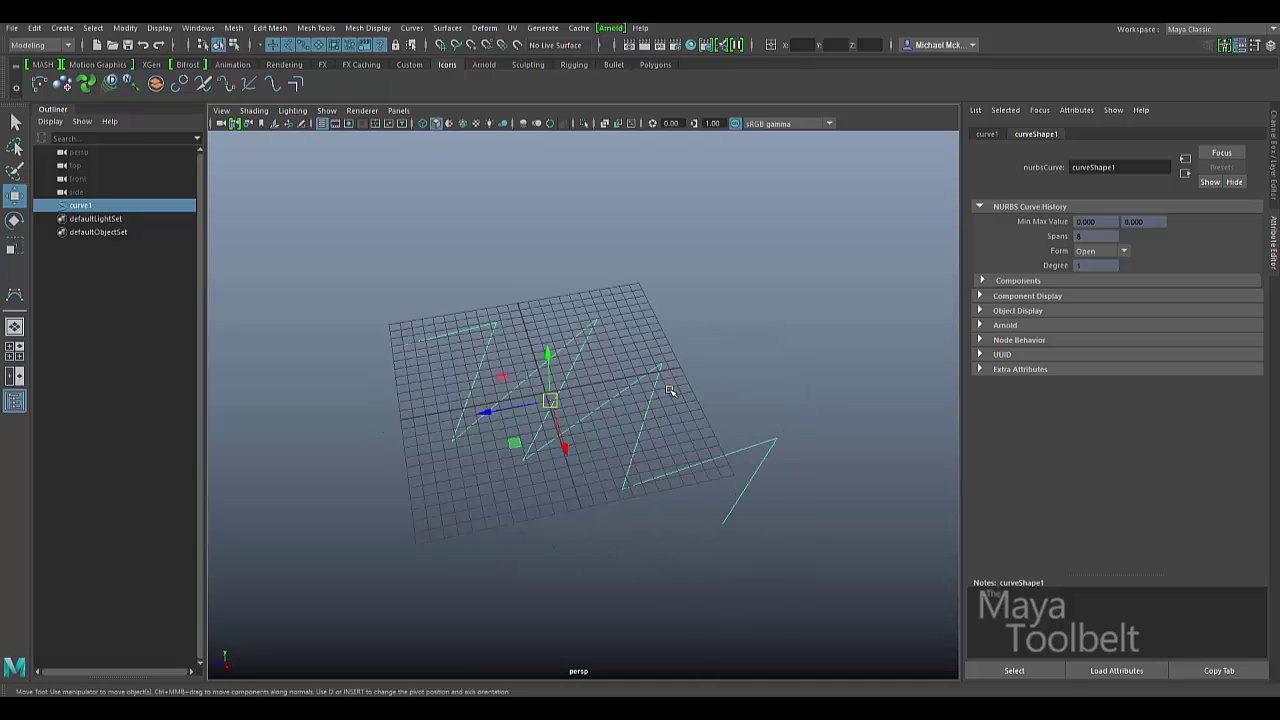
pyautogui.keyDown('alt'); pyautogui.moveTo(623, 472); pyautogui.dragTo(662, 471); pyautogui.keyUp('alt')
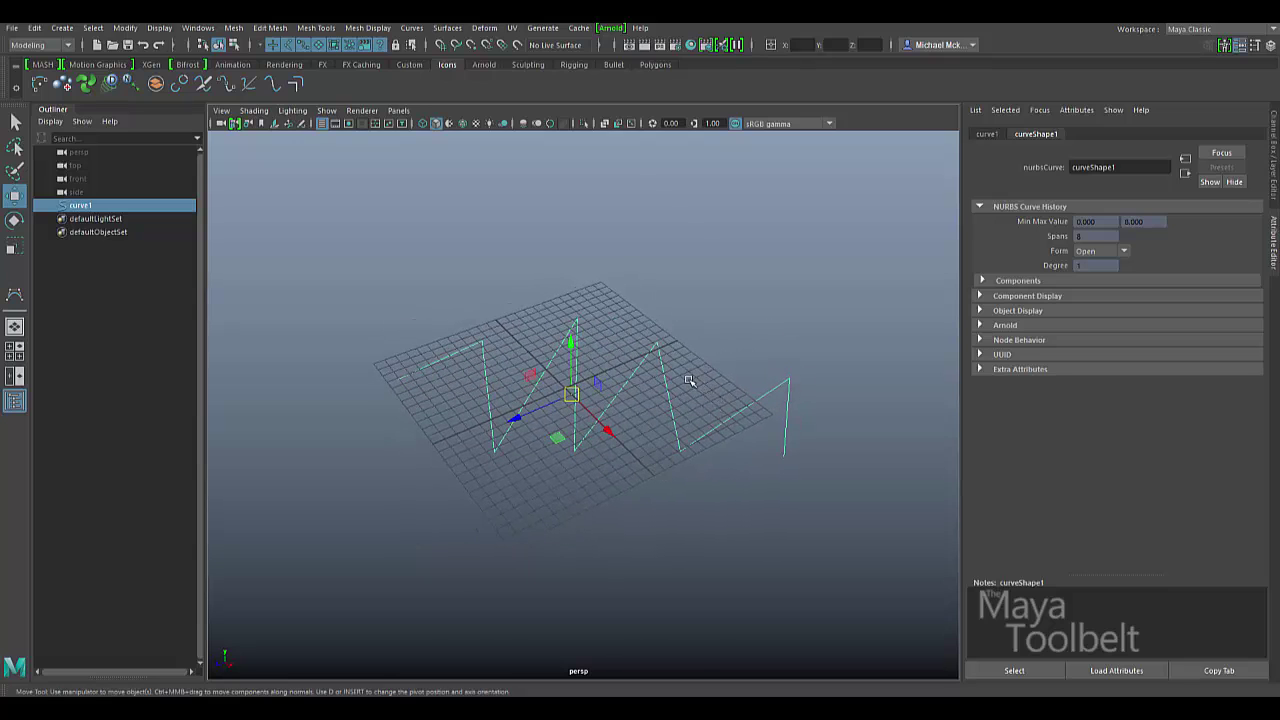
pyautogui.click(414, 28)
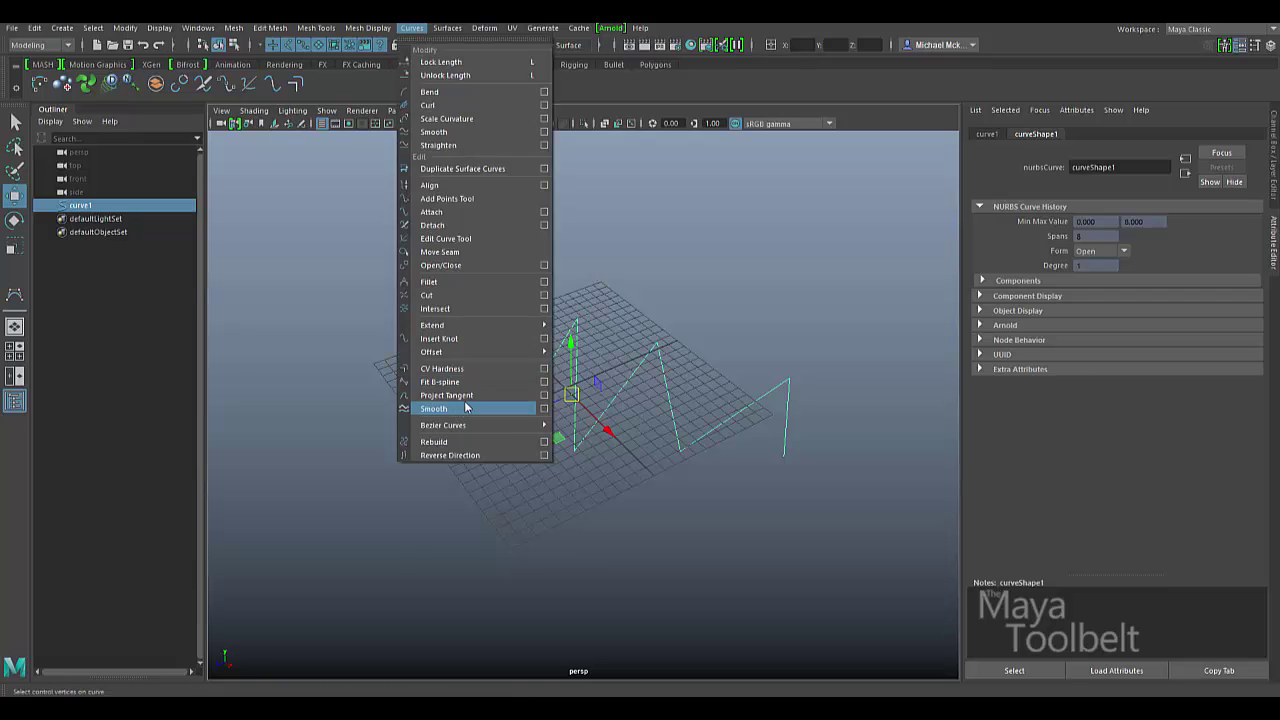
pyautogui.click(706, 320)
pyautogui.keyDown('alt'); pyautogui.moveTo(712, 348); pyautogui.dragTo(703, 374); pyautogui.keyUp('alt')
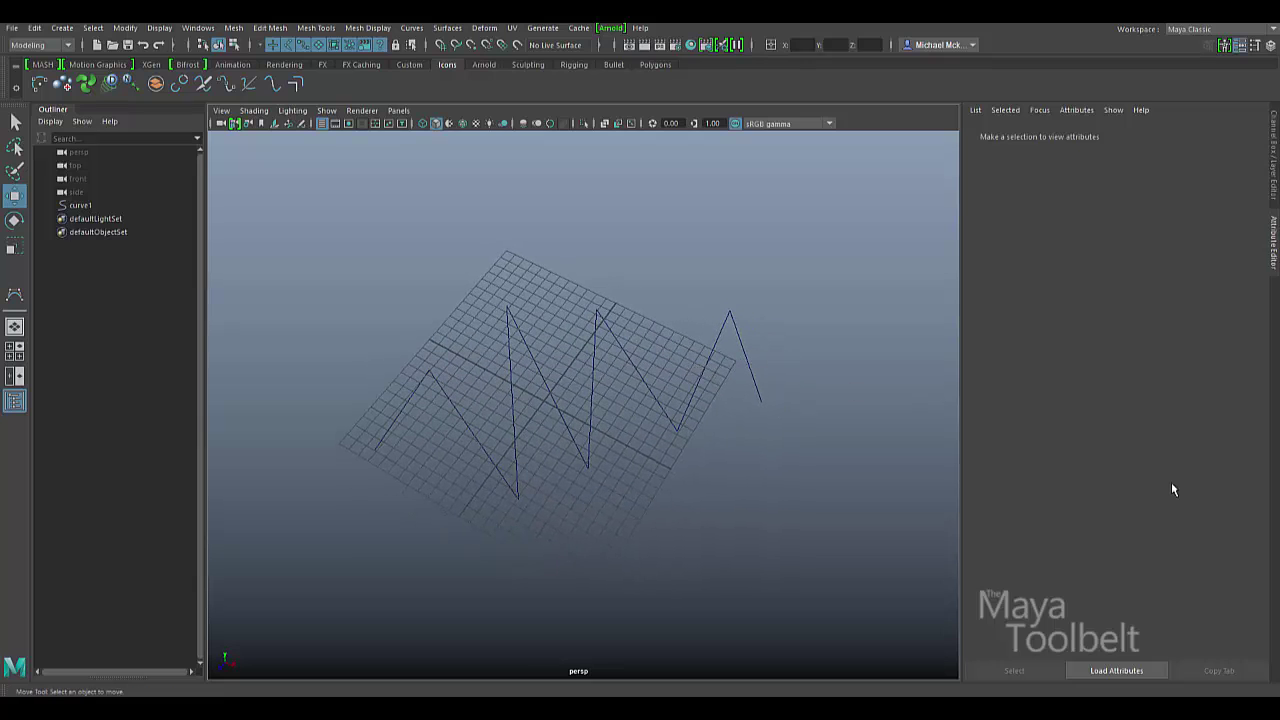